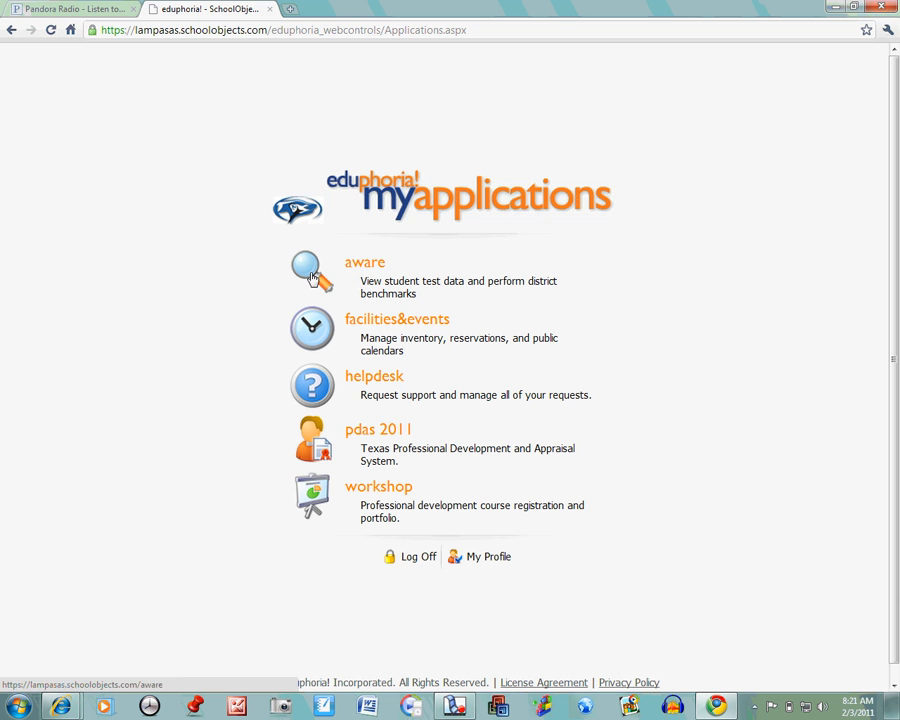
# Step: Open the aware application and start a new test administration using the quick test key option
pyautogui.click(312, 278)
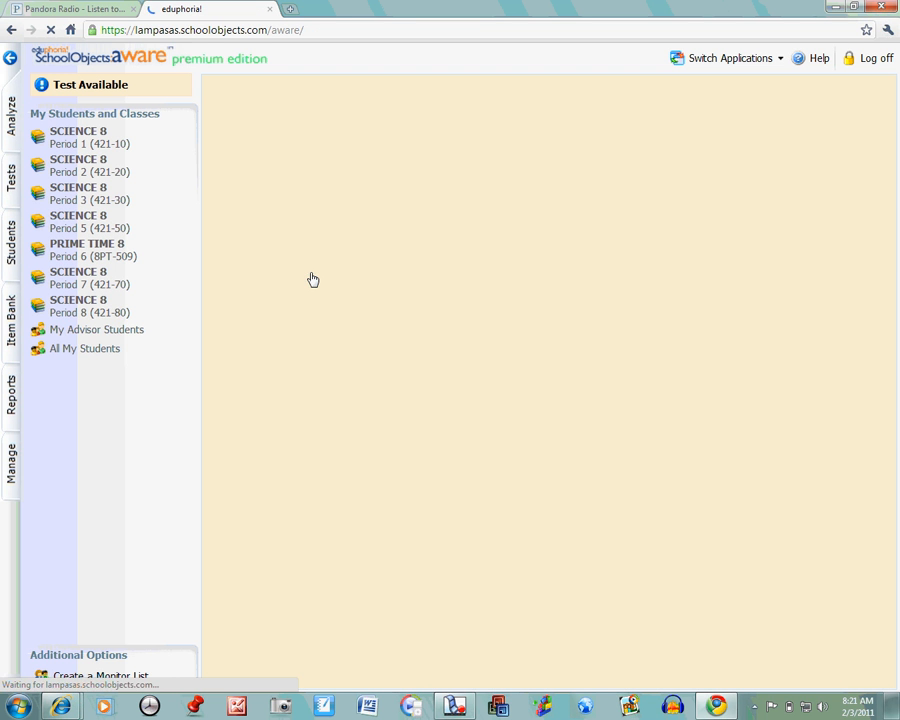
pyautogui.click(12, 474)
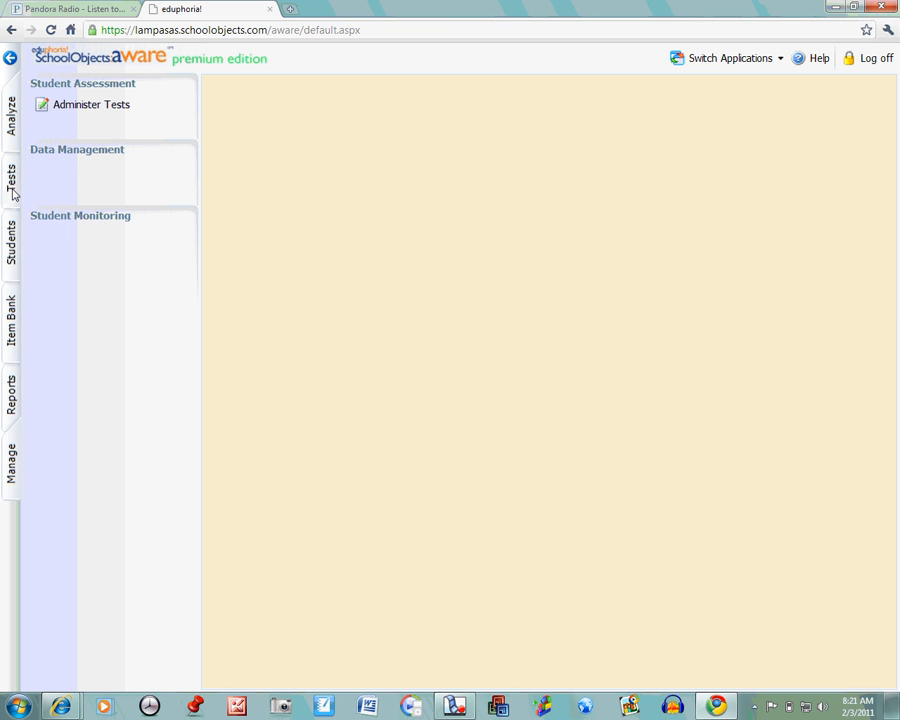
pyautogui.click(112, 108)
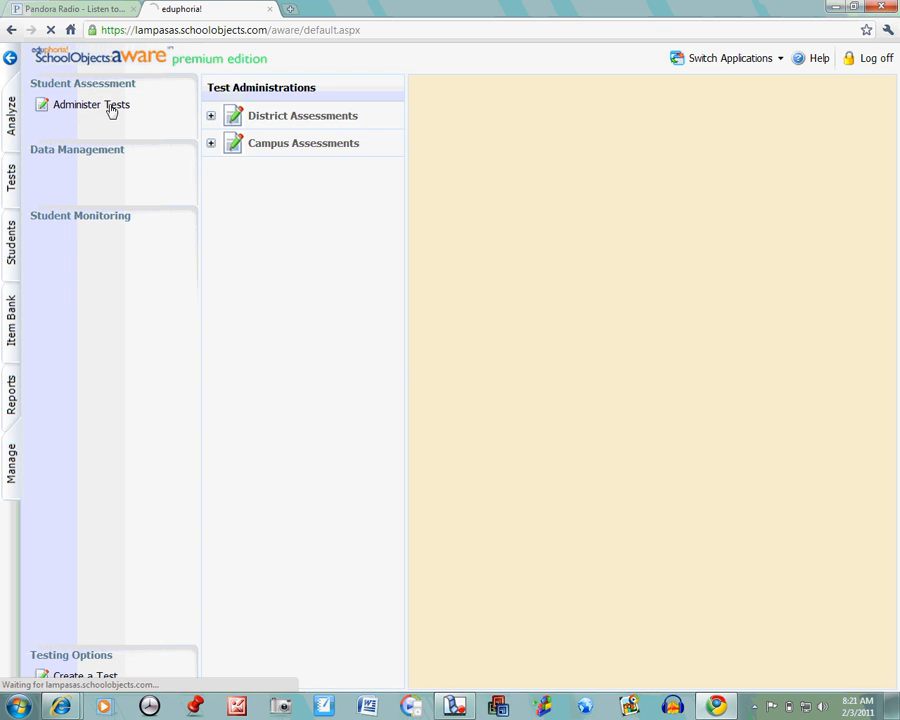
pyautogui.click(106, 677)
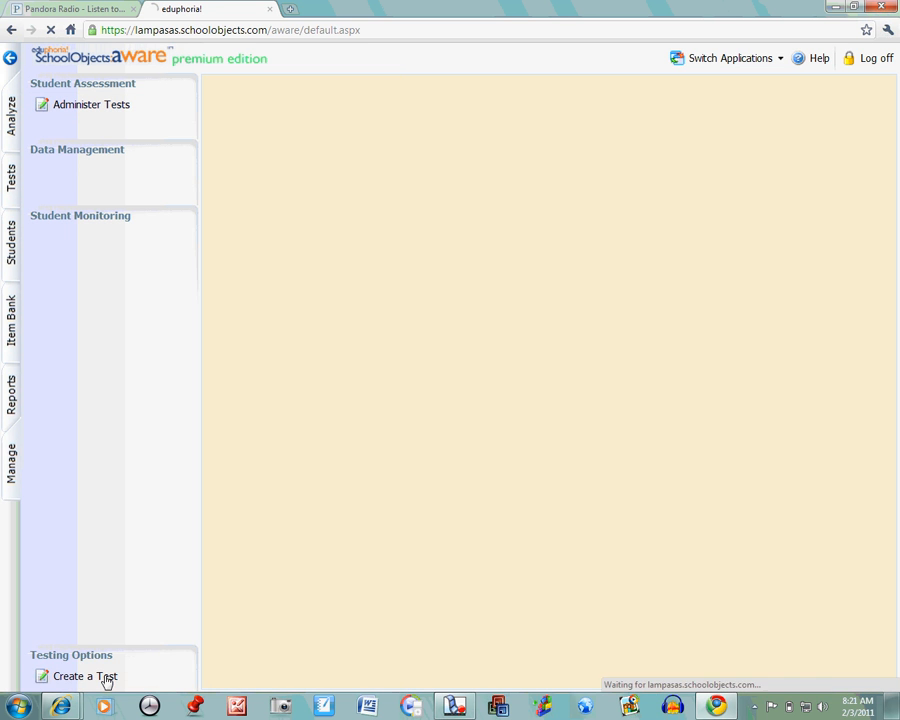
pyautogui.click(285, 143)
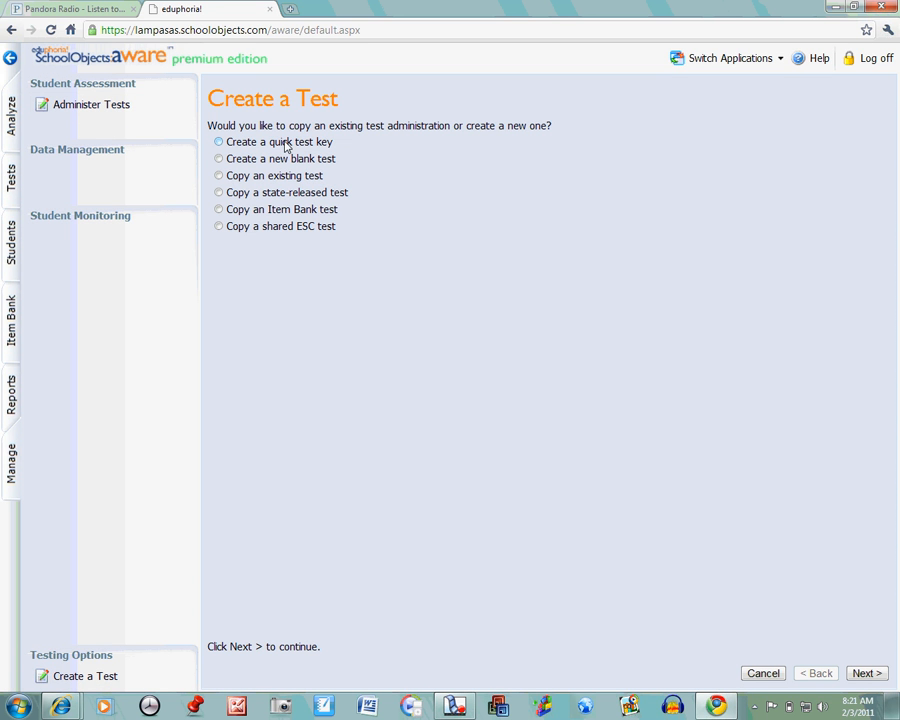
pyautogui.click(860, 672)
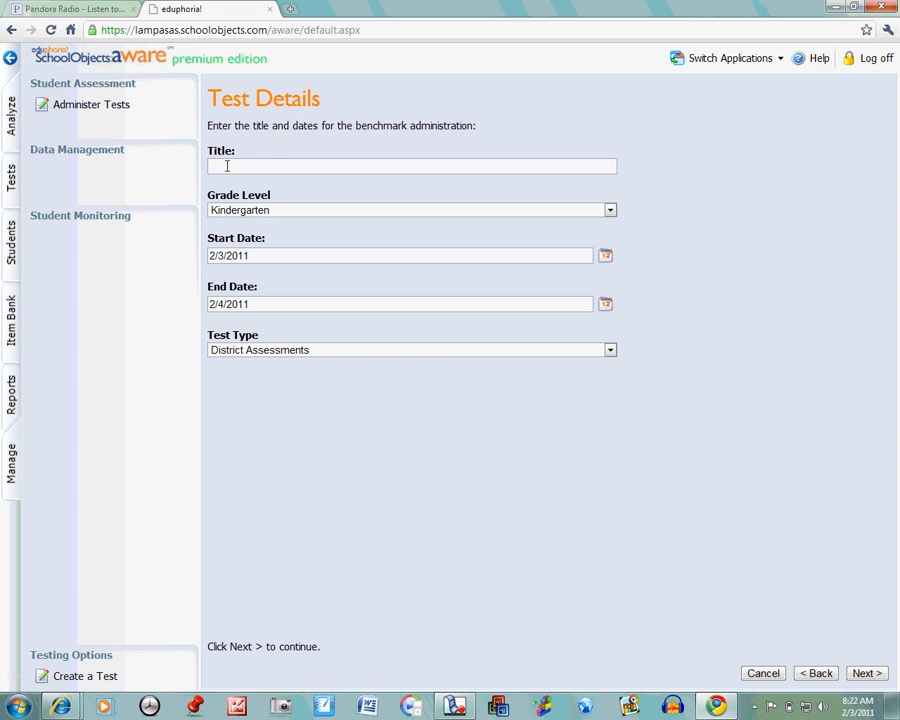
# Step: Title the test "online test to erase" and set its grade level to Eighth
pyautogui.click(227, 166)
pyautogui.write('onl')
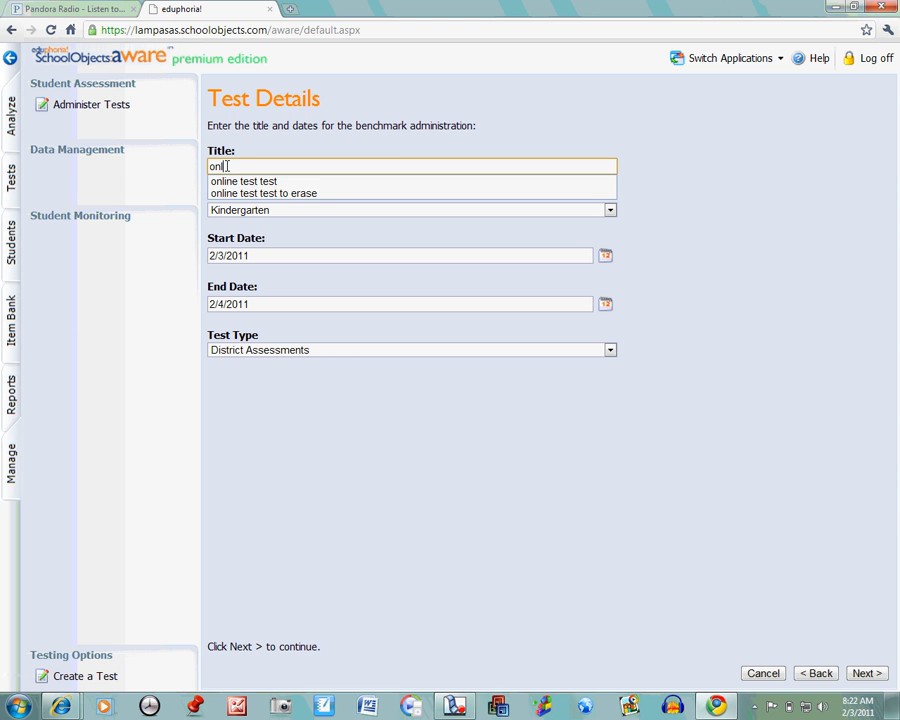
pyautogui.write('ine test to e')
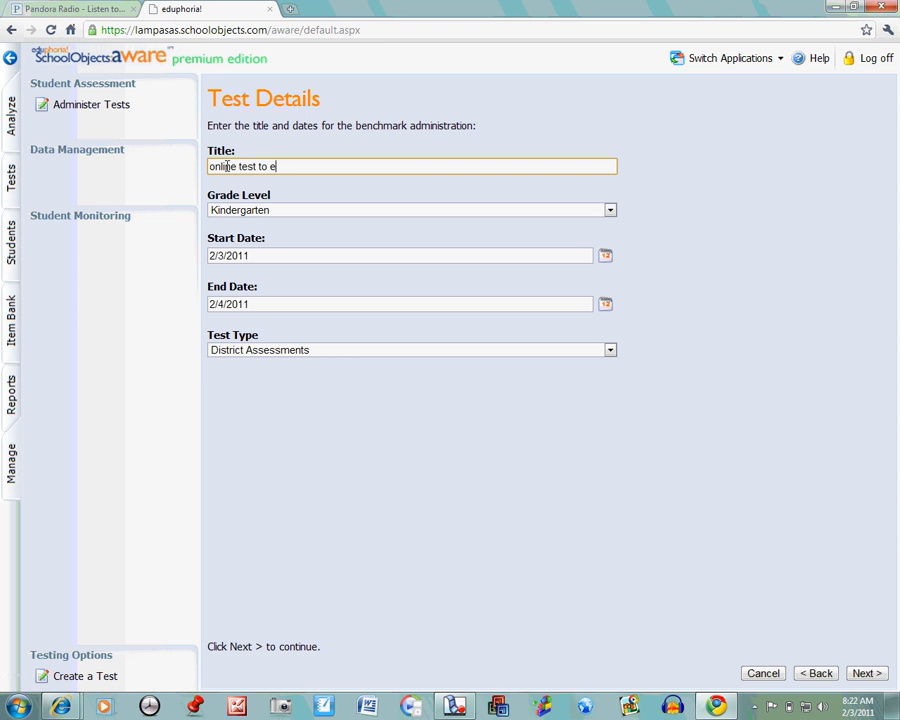
pyautogui.write('rase')
pyautogui.click(292, 212)
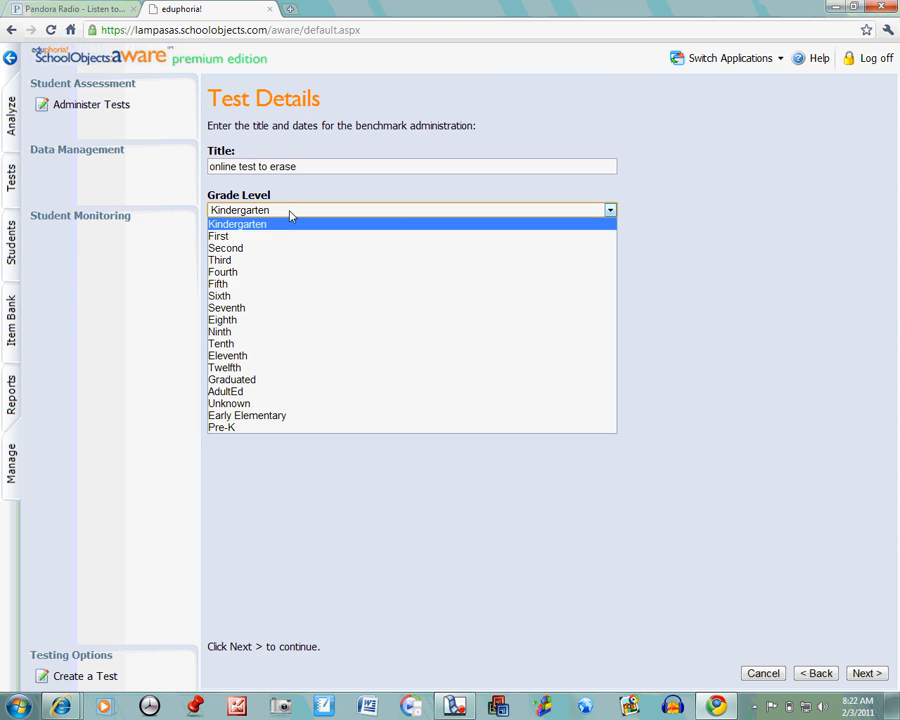
pyautogui.click(285, 321)
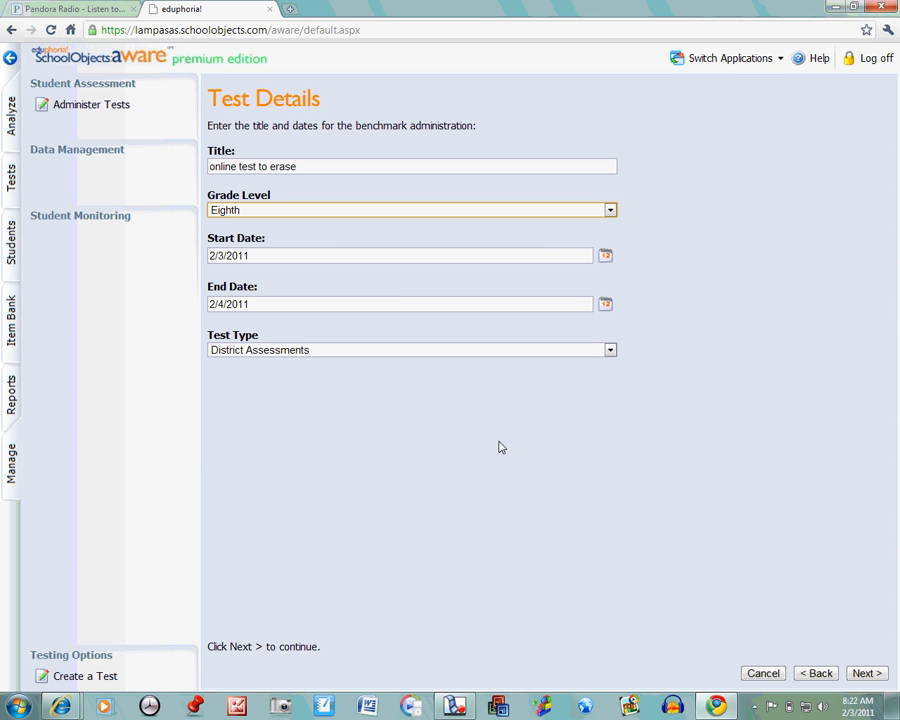
# Step: Set the test's end date to 2/18/2011 and its type to Campus Assessments, and continue to course selection
pyautogui.click(607, 304)
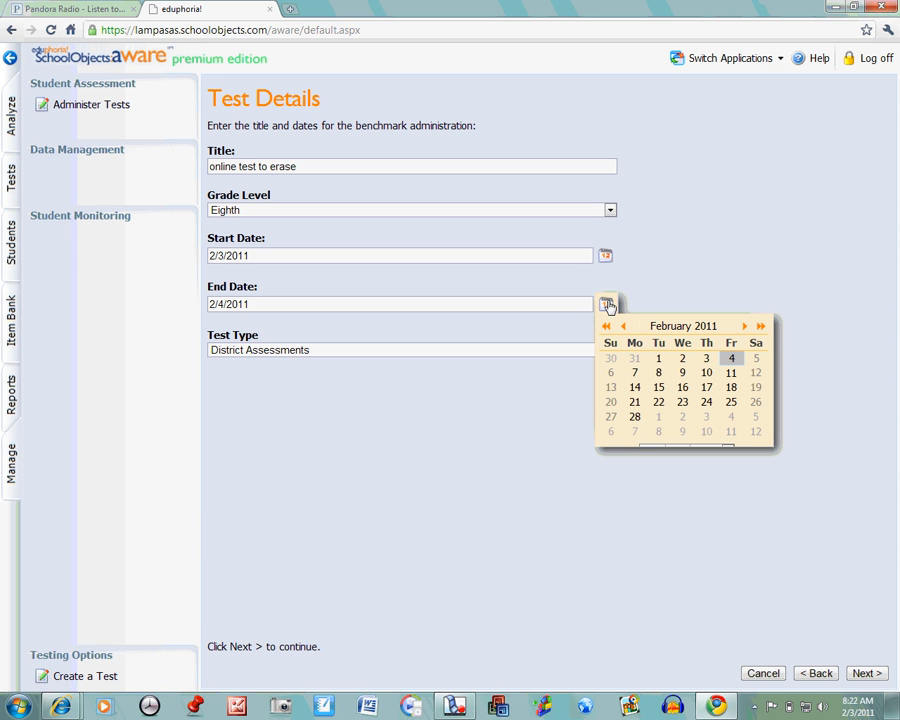
pyautogui.click(731, 388)
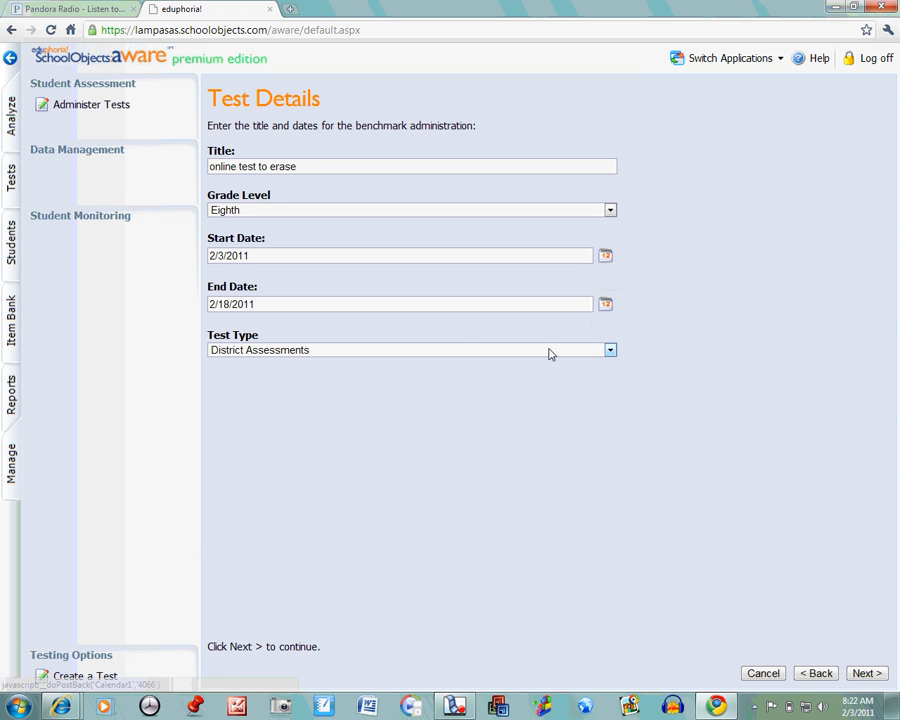
pyautogui.click(352, 352)
pyautogui.click(352, 356)
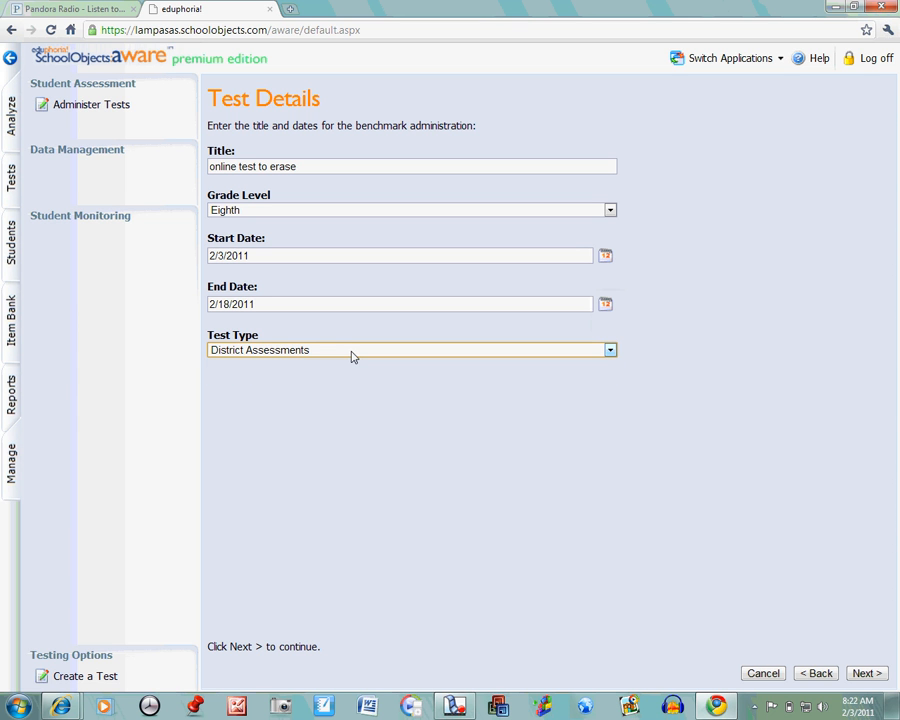
pyautogui.click(352, 354)
pyautogui.click(351, 376)
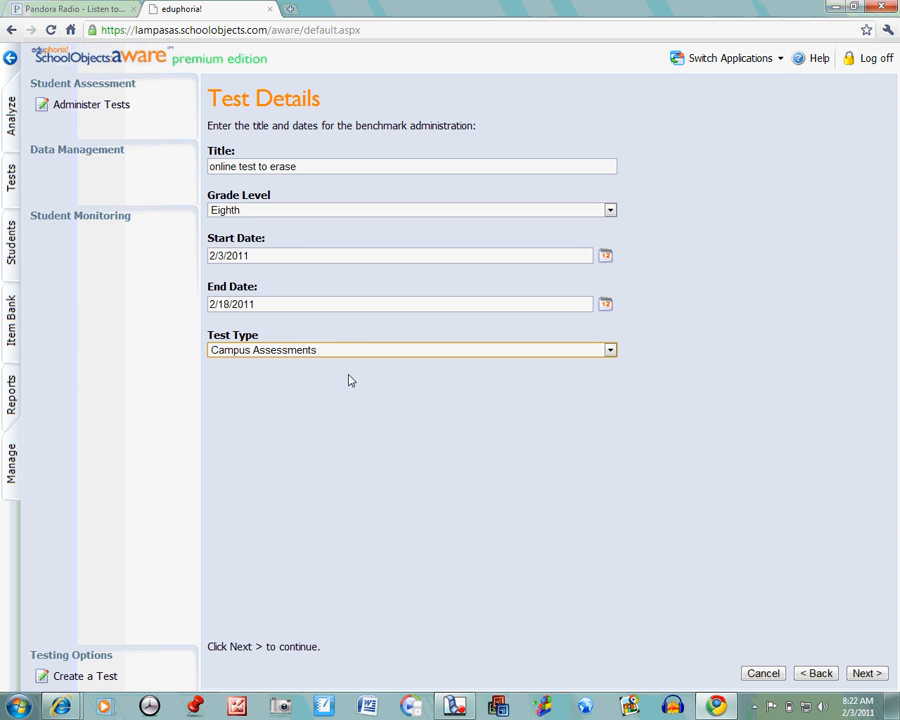
pyautogui.click(866, 673)
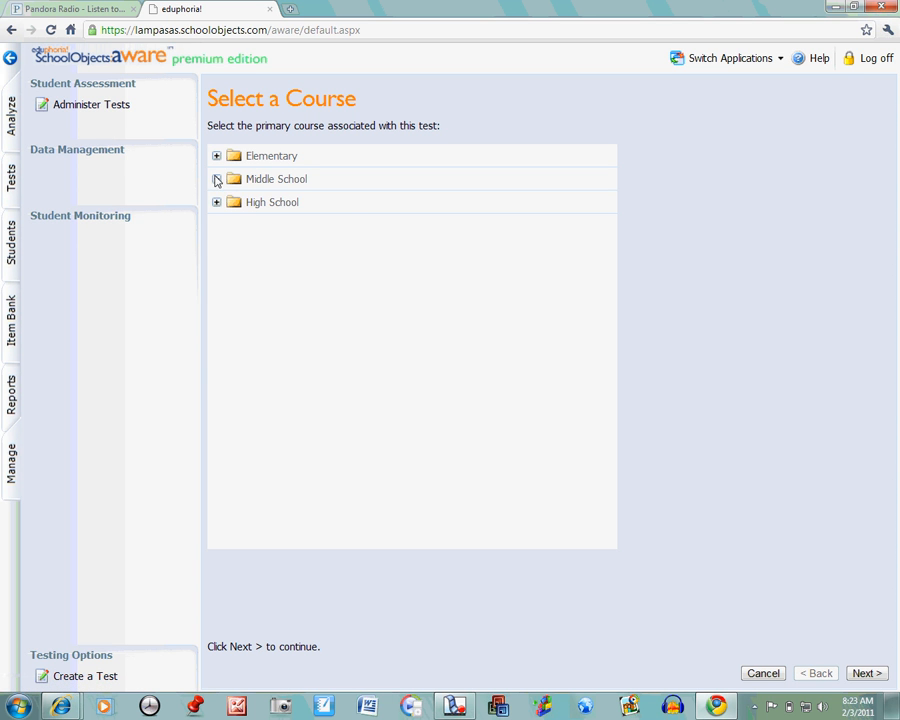
# Step: Choose Science, Grade 8 from the Middle School science courses as the test's primary course
pyautogui.click(216, 179)
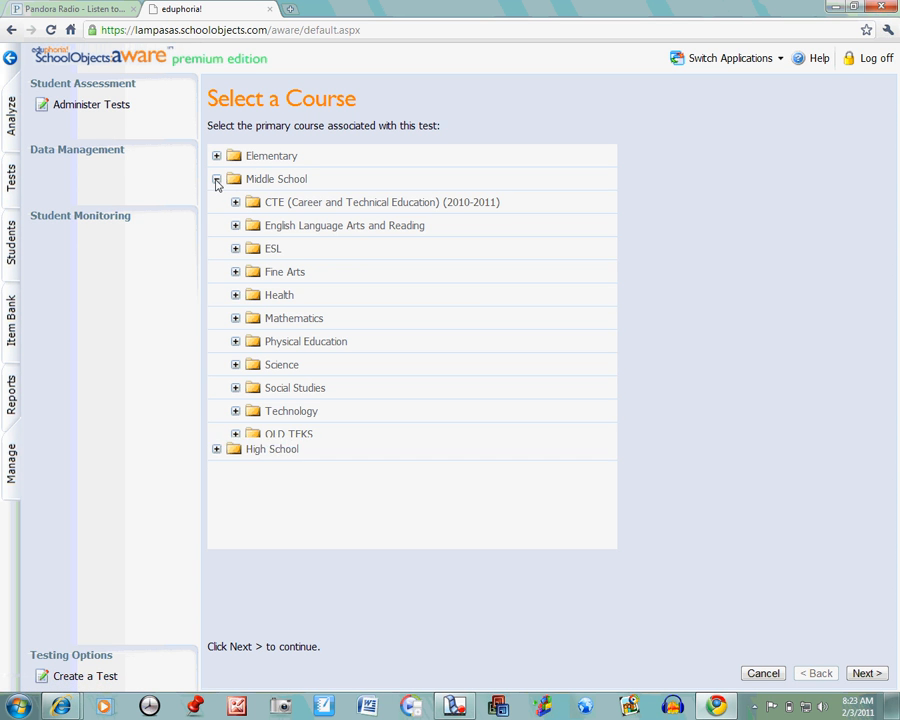
pyautogui.click(236, 365)
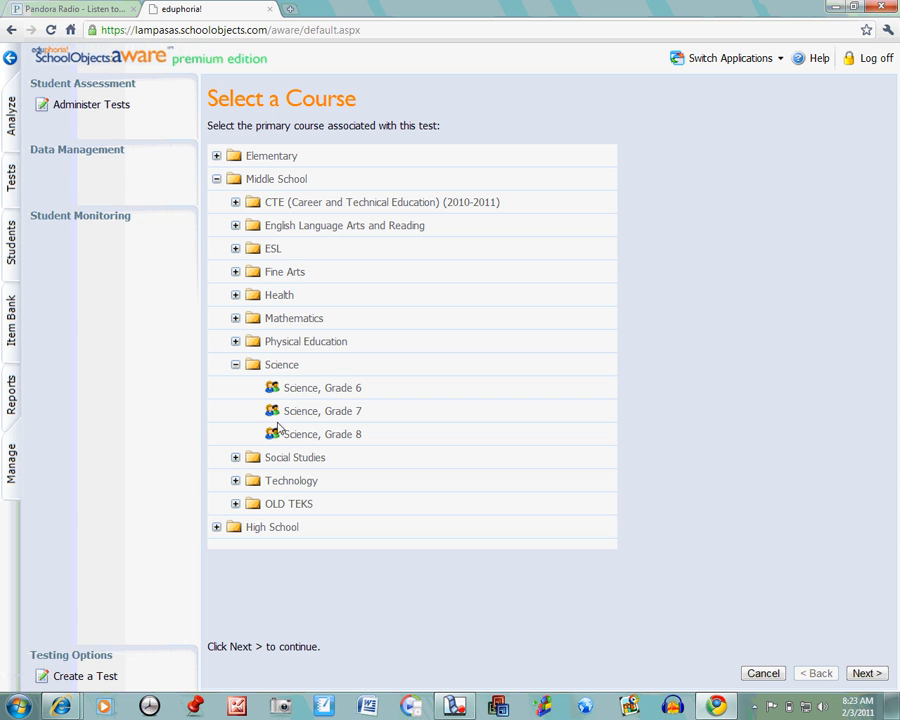
pyautogui.click(280, 432)
pyautogui.click(863, 670)
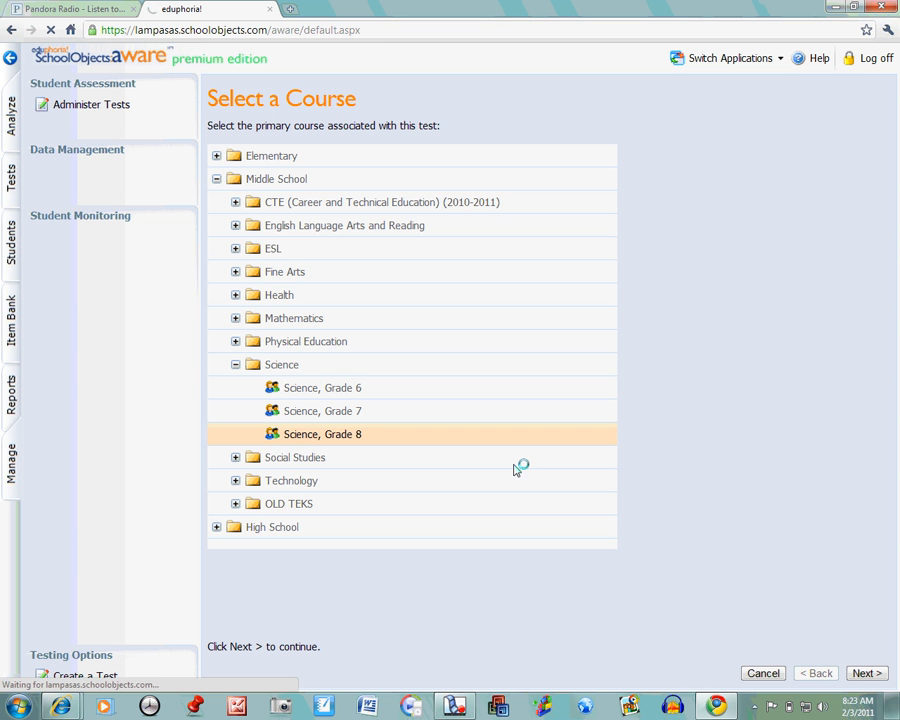
# Step: Define the test key with 3 questions and 4 responses per question
pyautogui.click(209, 178)
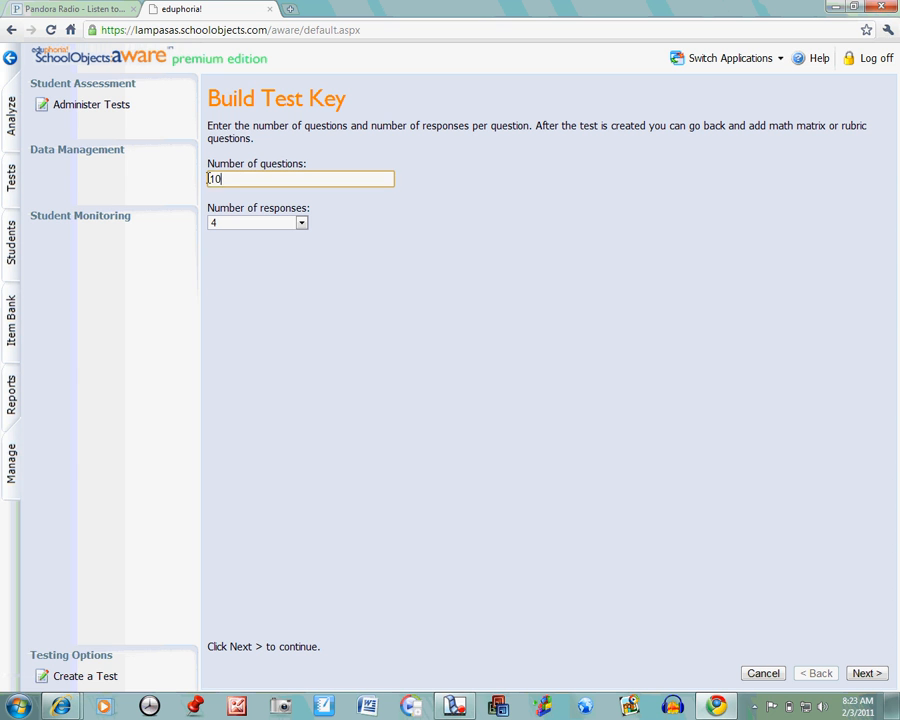
pyautogui.doubleClick(209, 178)
pyautogui.write('3')
pyautogui.click(300, 223)
pyautogui.click(295, 249)
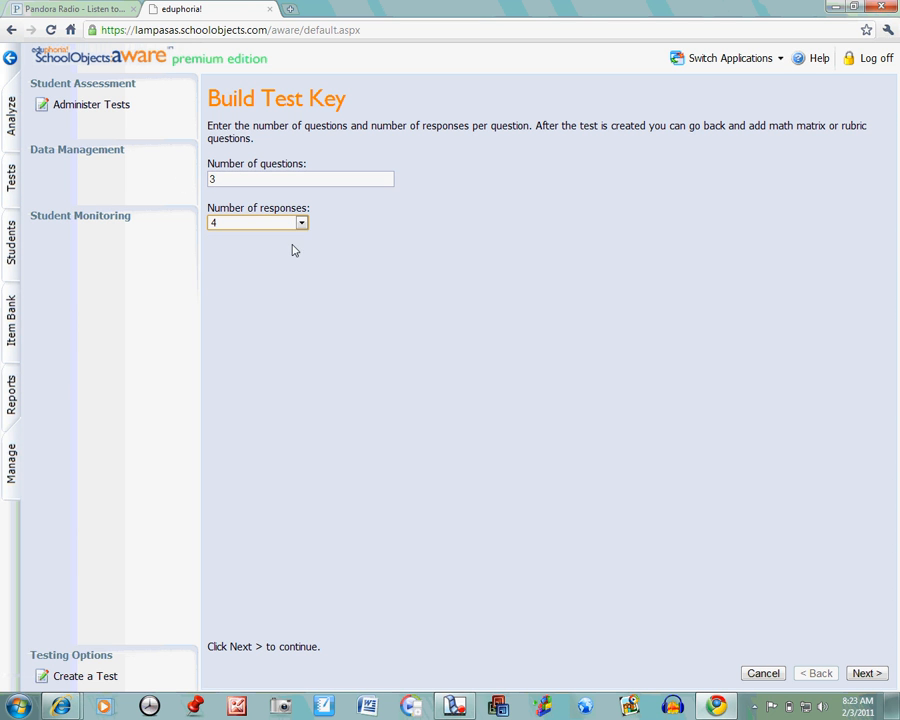
pyautogui.click(866, 674)
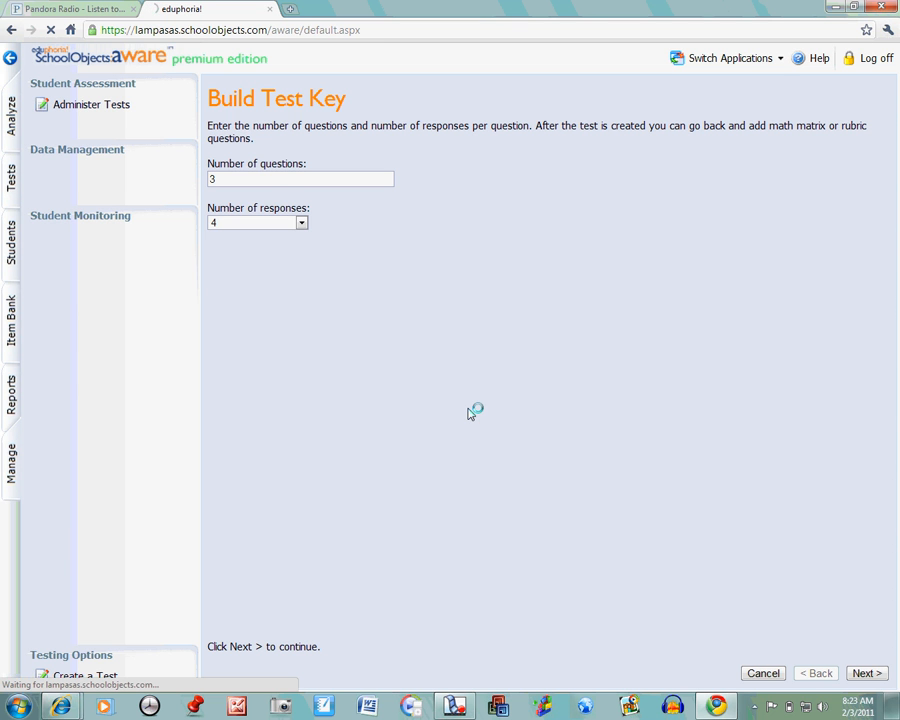
# Step: Mark the correct answers as A/F for question 1, B/G for 2 and C/H for 3, and finish creating the test
pyautogui.click(251, 171)
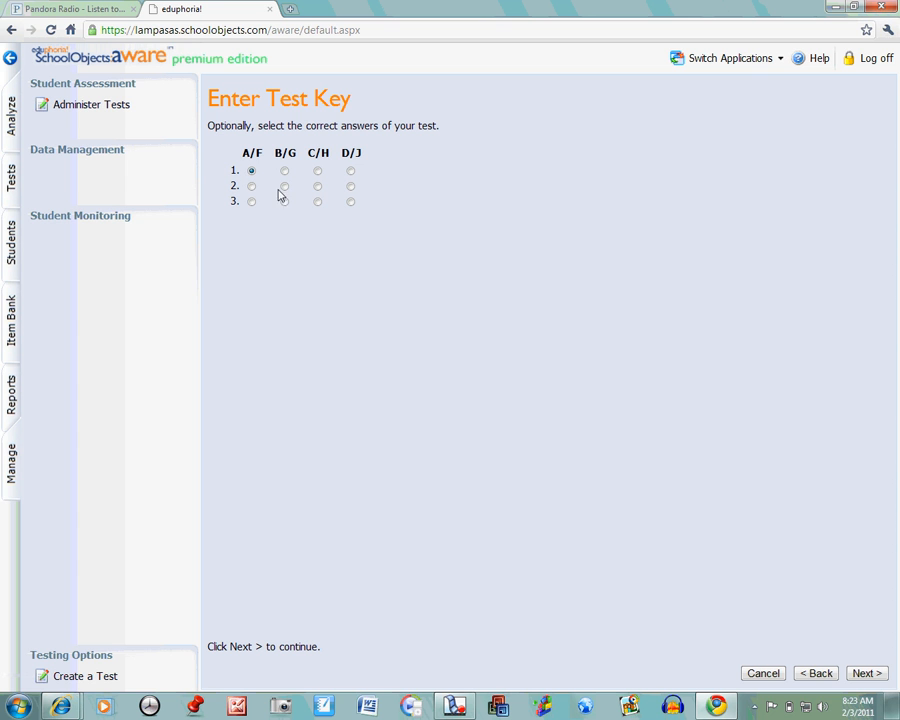
pyautogui.click(284, 186)
pyautogui.click(317, 202)
pyautogui.click(865, 673)
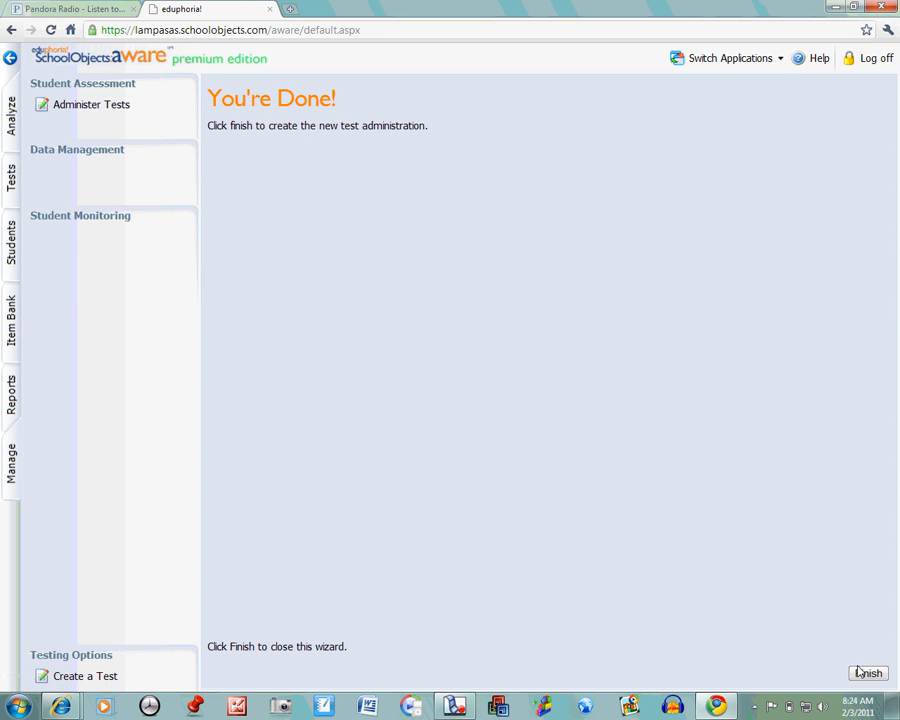
pyautogui.click(868, 675)
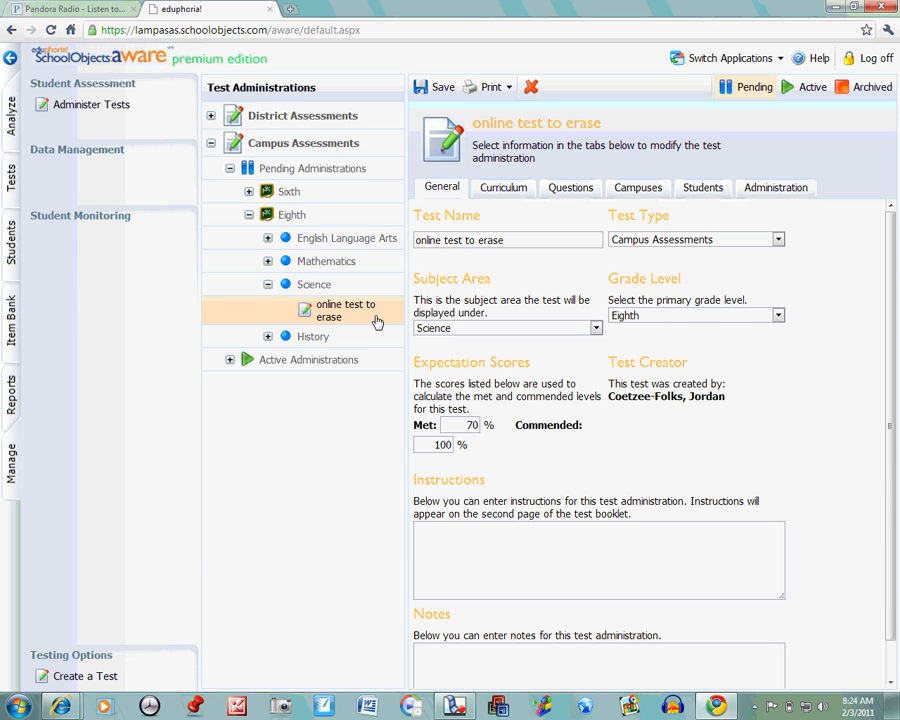
# Step: Allow online testing in the test's administration settings and let teachers enable it for their classes
pyautogui.click(768, 192)
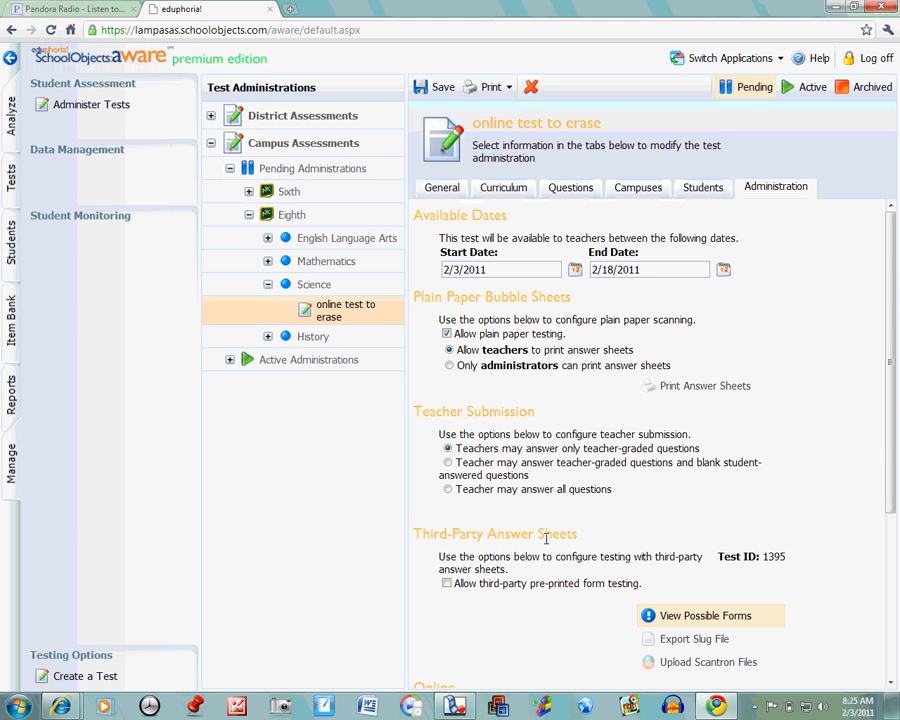
pyautogui.scroll(-3, 560, 503)
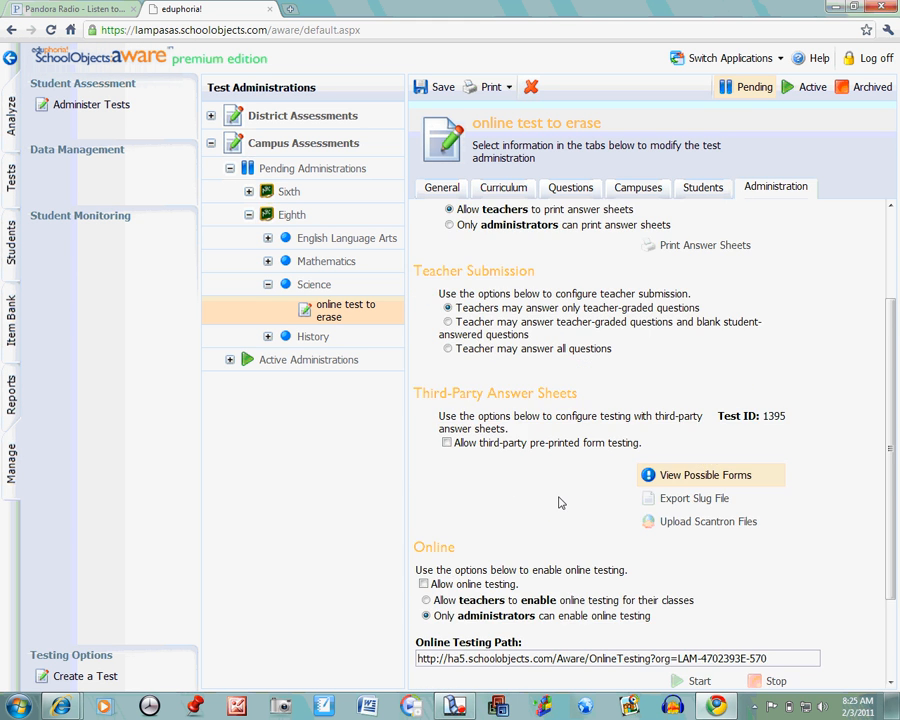
pyautogui.scroll(-1, 560, 503)
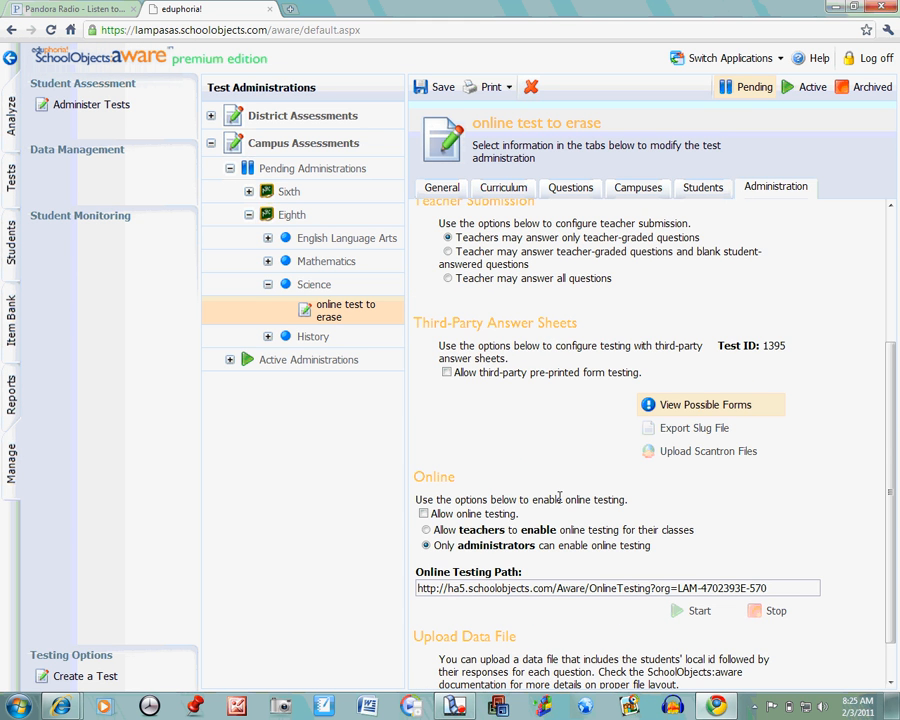
pyautogui.click(423, 513)
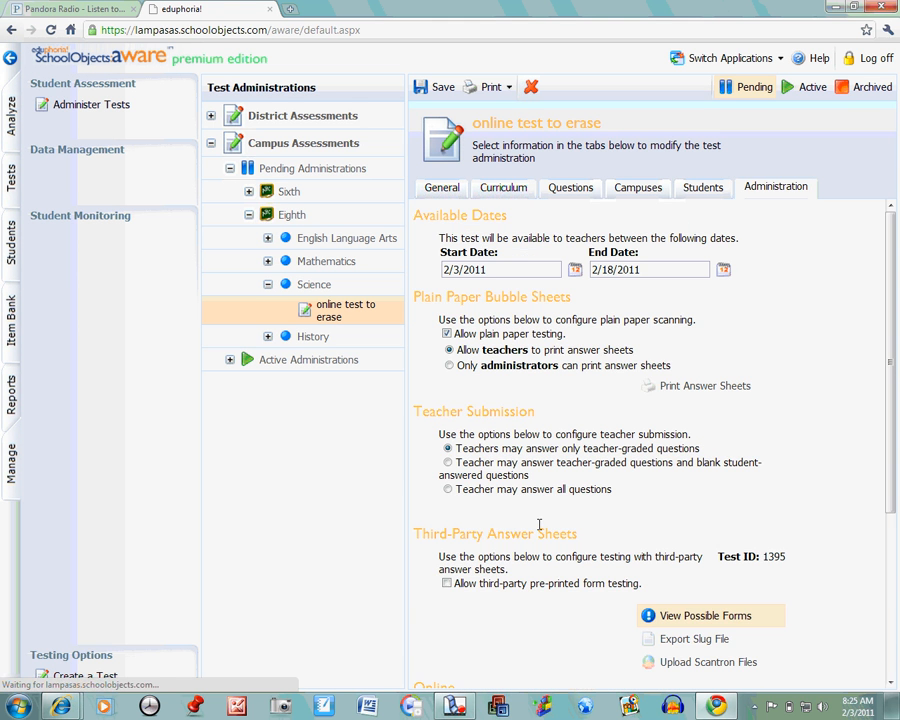
pyautogui.scroll(-5, 570, 524)
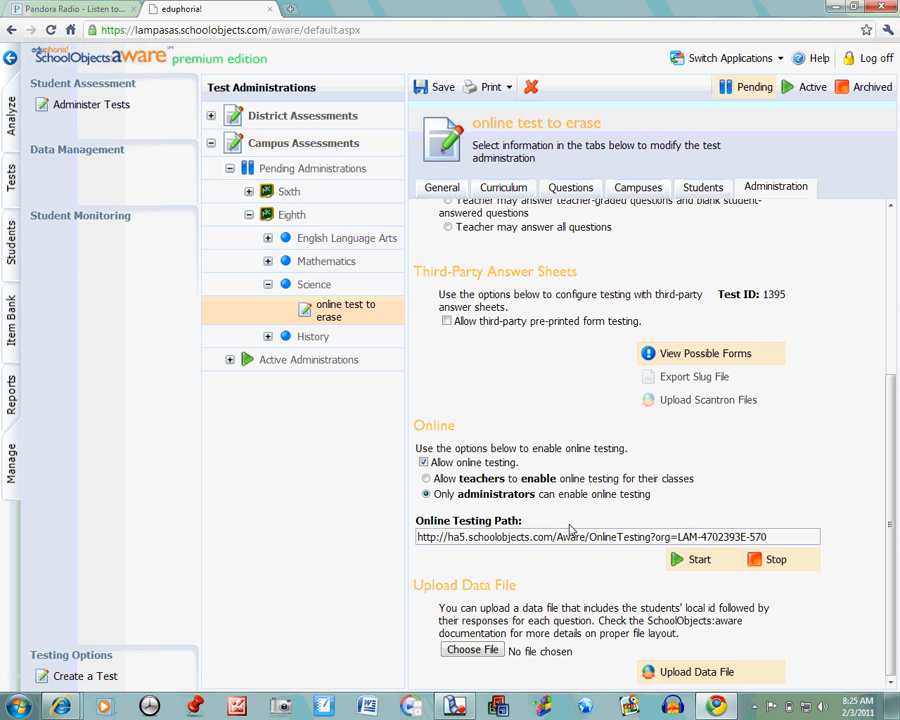
pyautogui.click(426, 480)
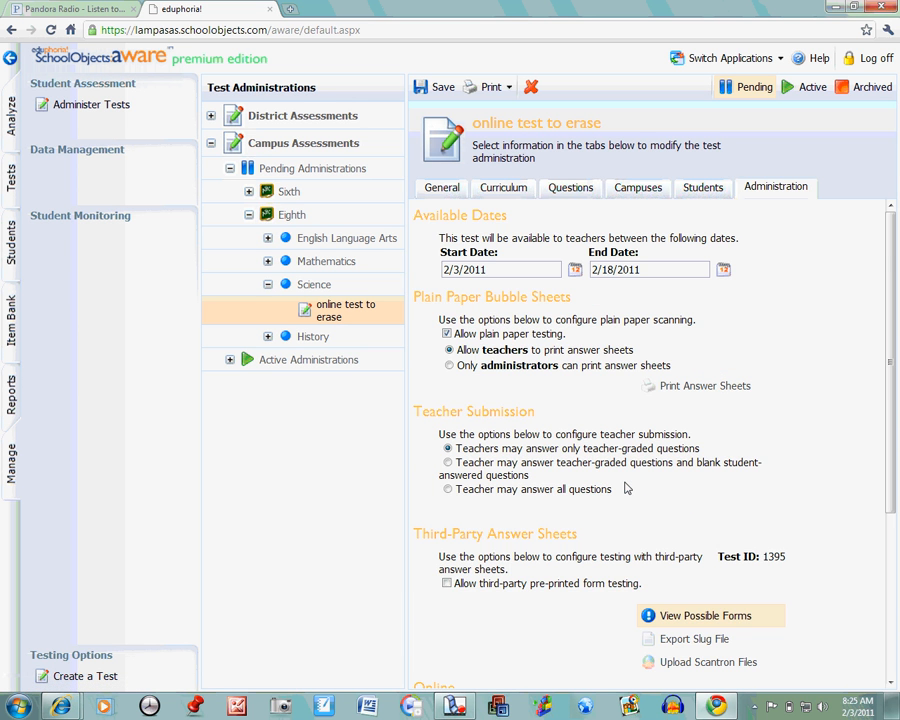
pyautogui.scroll(-3, 625, 490)
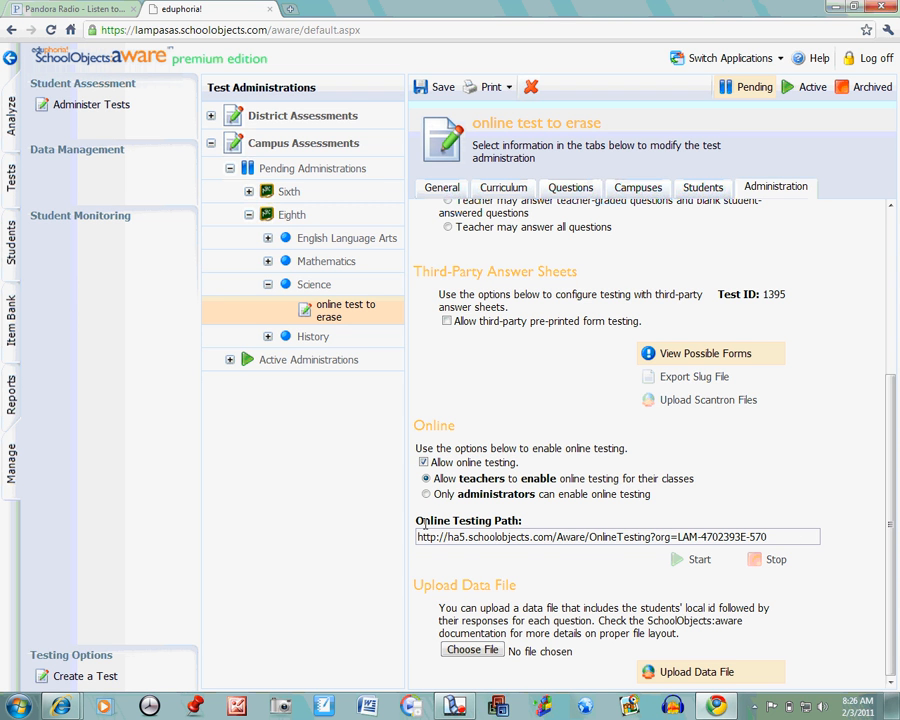
# Step: Assign the test to students in selected courses, using roster course (421) SCIENCE 8, and save the test
pyautogui.click(699, 194)
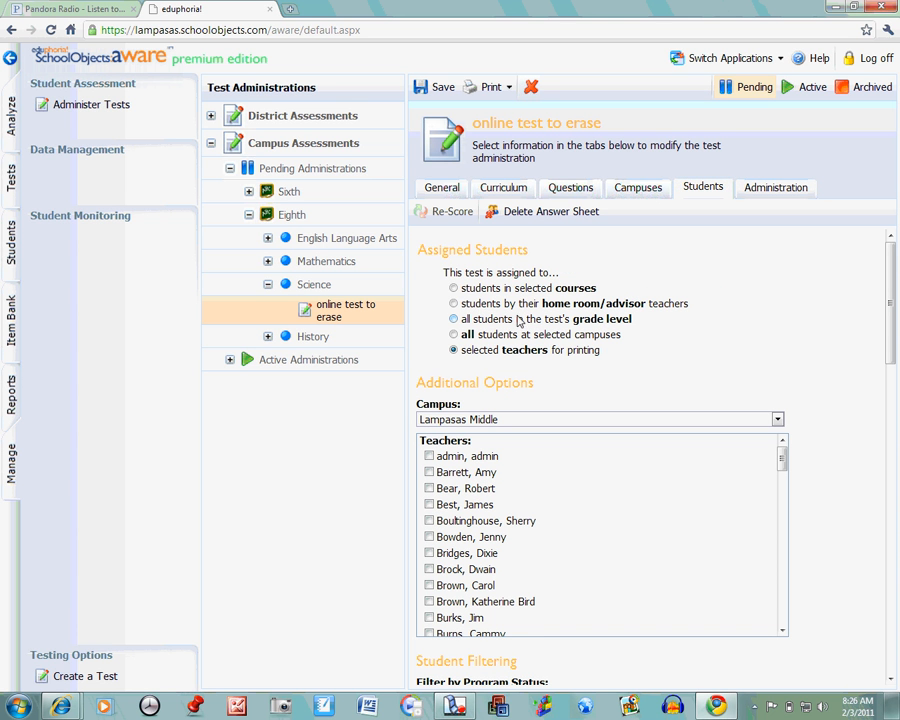
pyautogui.click(454, 289)
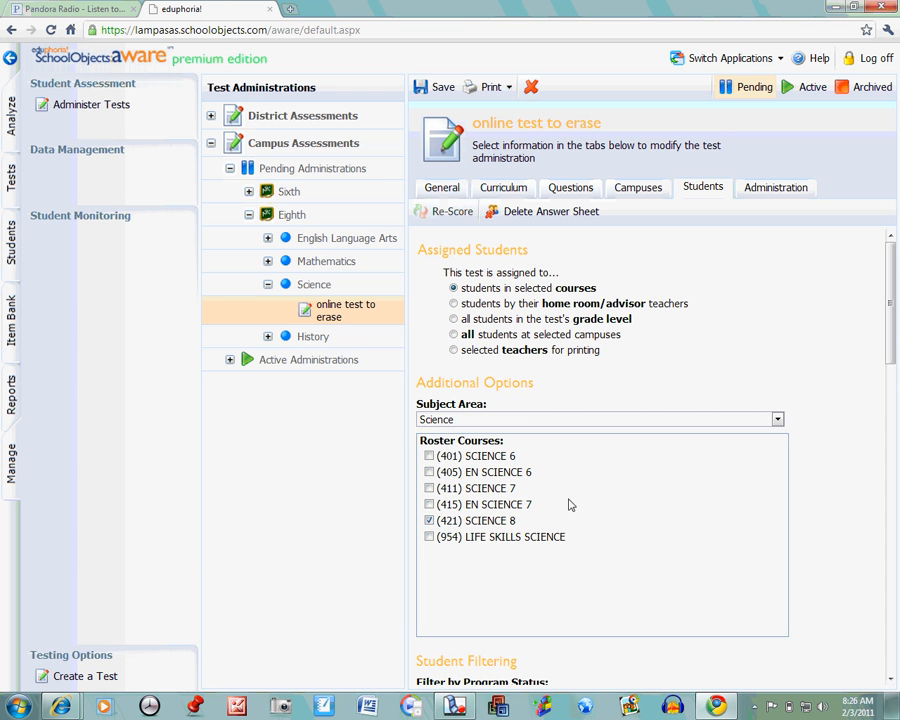
pyautogui.click(437, 88)
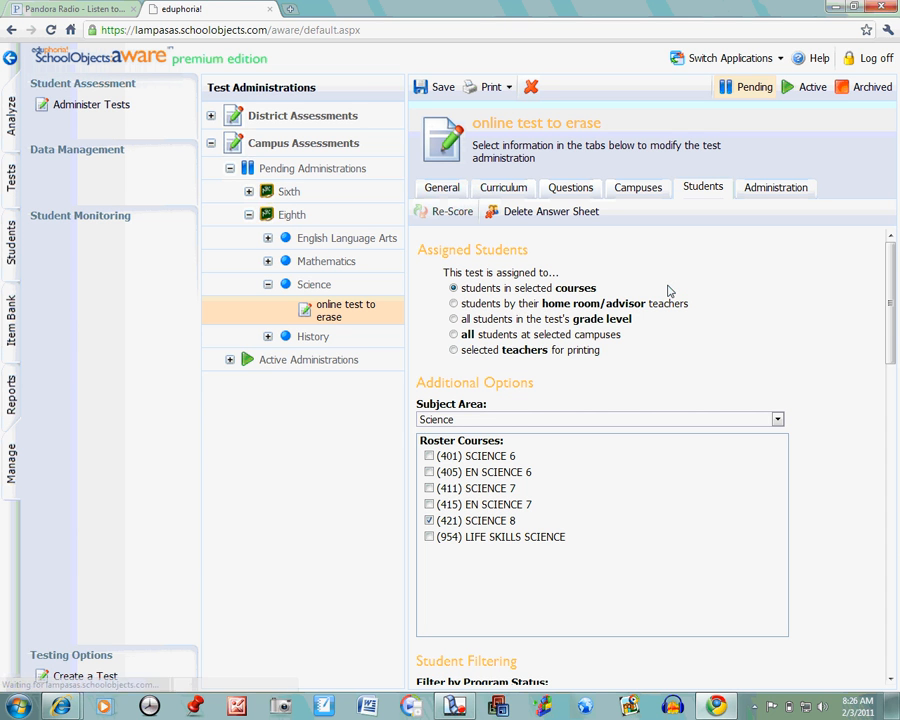
# Step: Associate question 1 of the test with the Science, Grade 8 student expectation 8.4(A) and finish editing the question
pyautogui.click(586, 192)
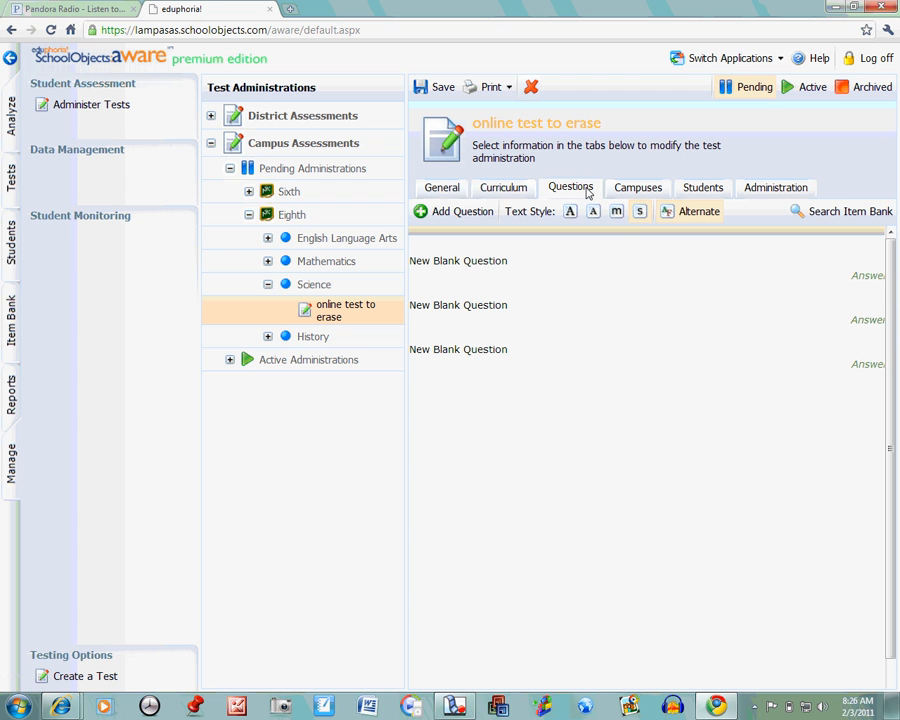
pyautogui.moveTo(504, 262)
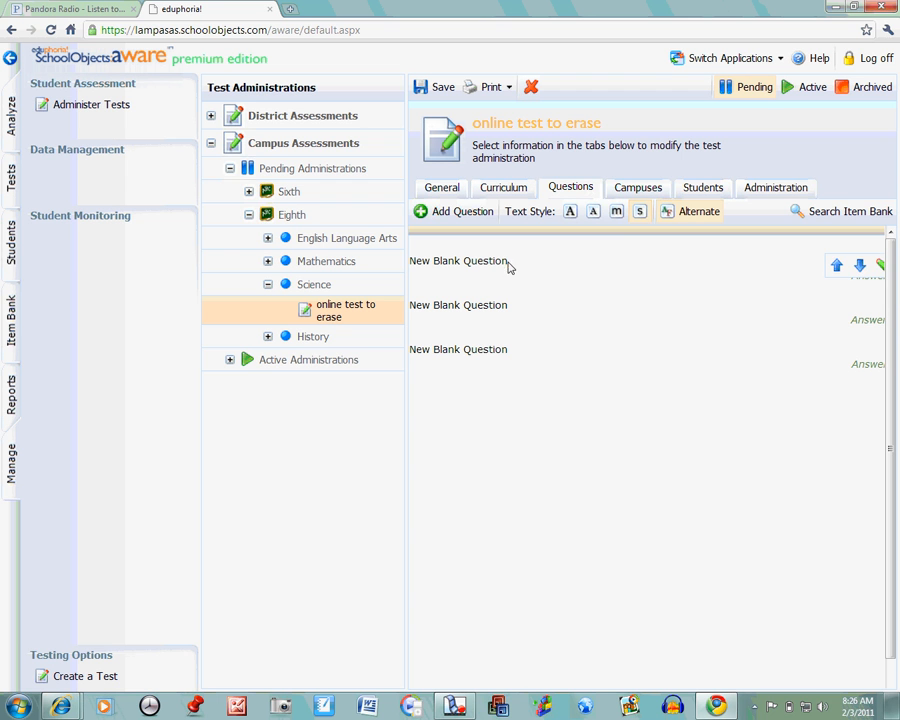
pyautogui.click(880, 268)
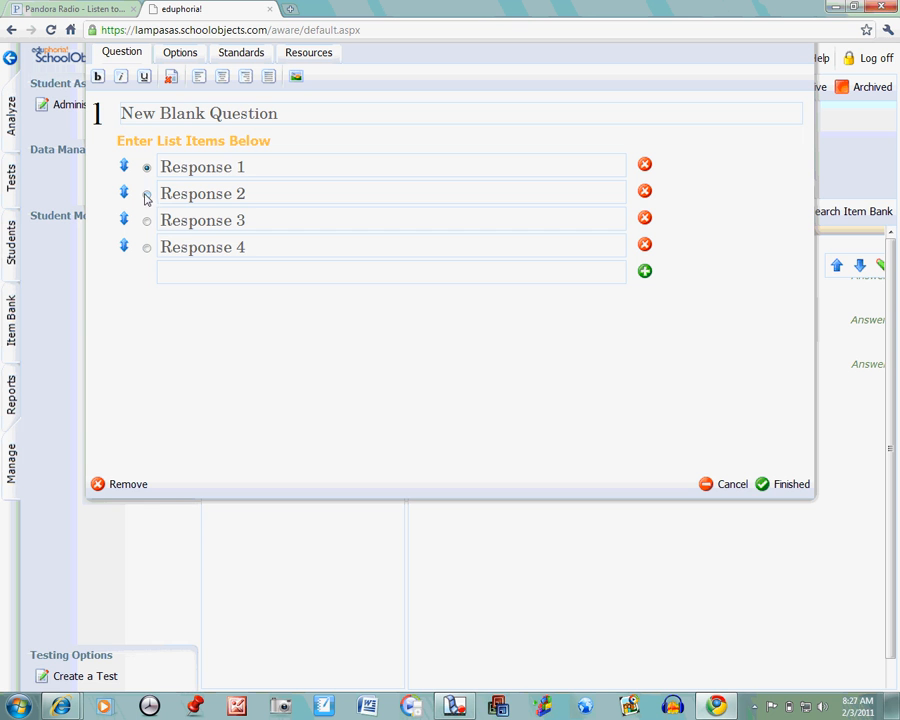
pyautogui.click(153, 168)
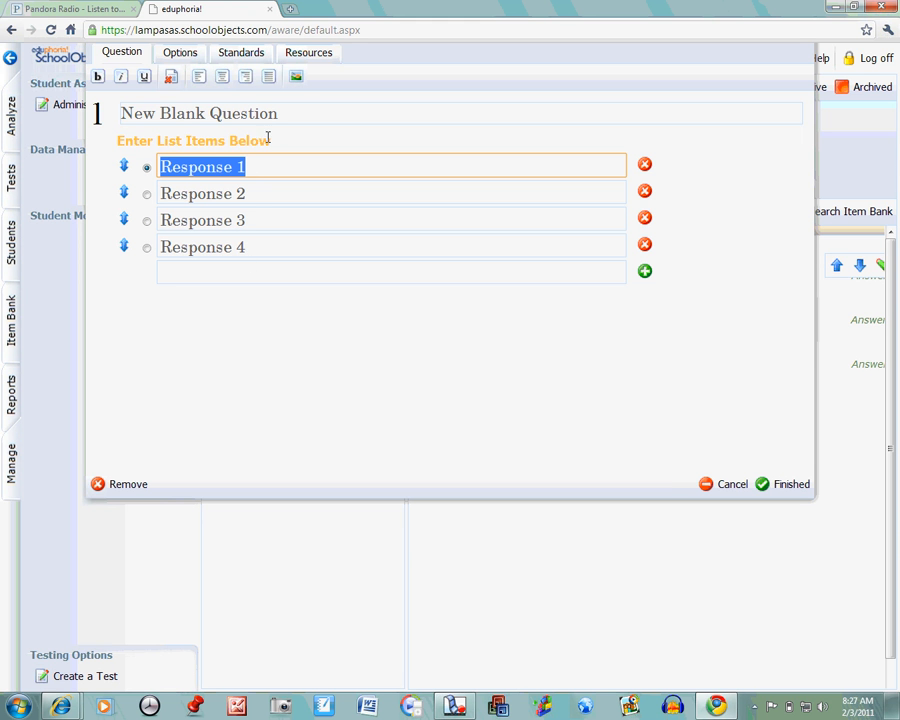
pyautogui.click(247, 58)
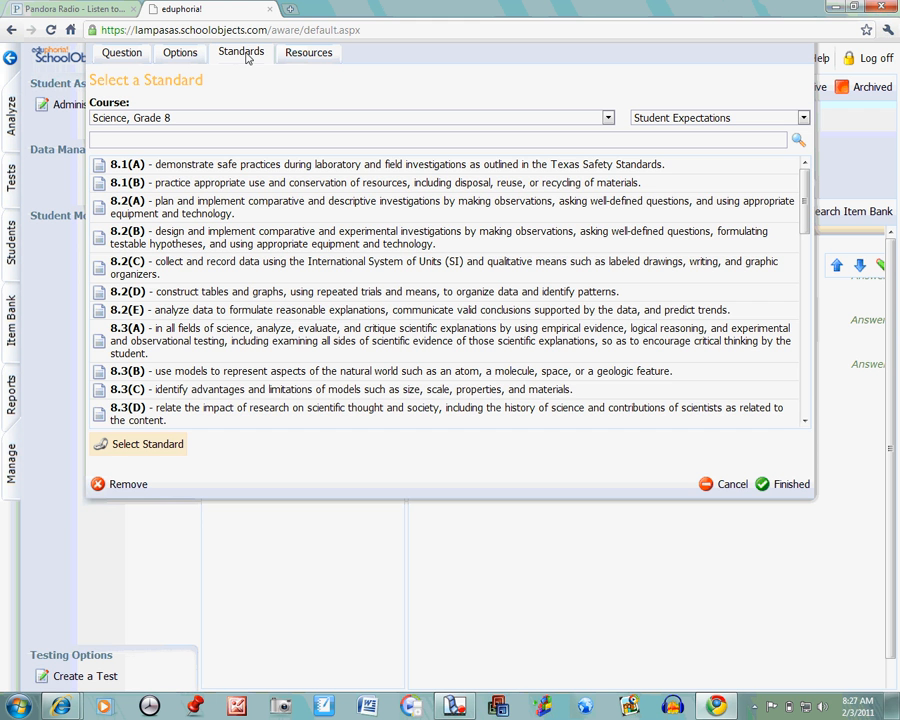
pyautogui.moveTo(804, 205); pyautogui.dragTo(804, 260)
pyautogui.click(250, 280)
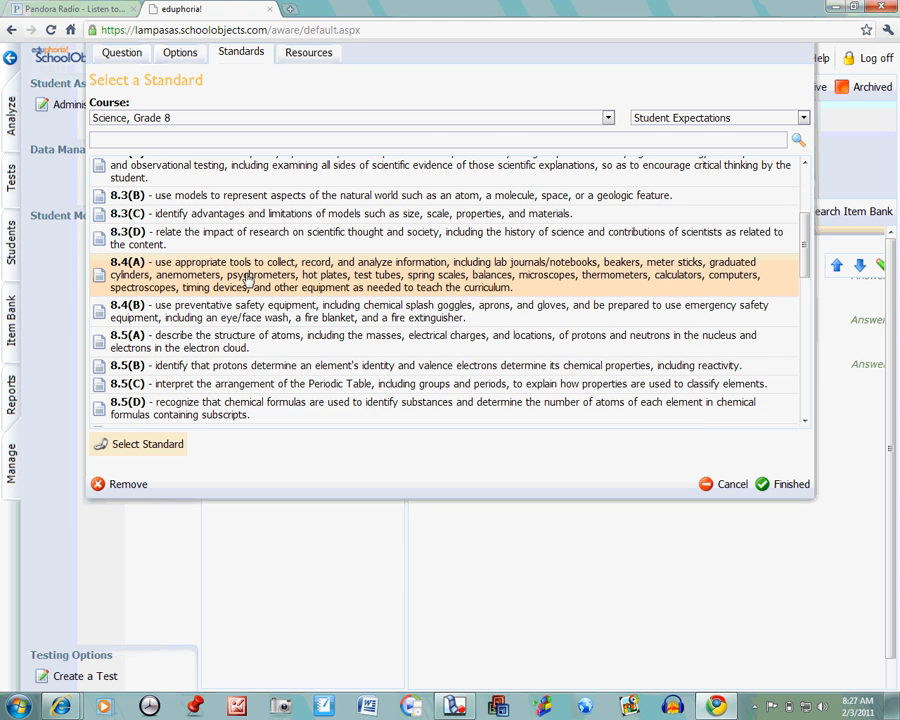
pyautogui.click(135, 446)
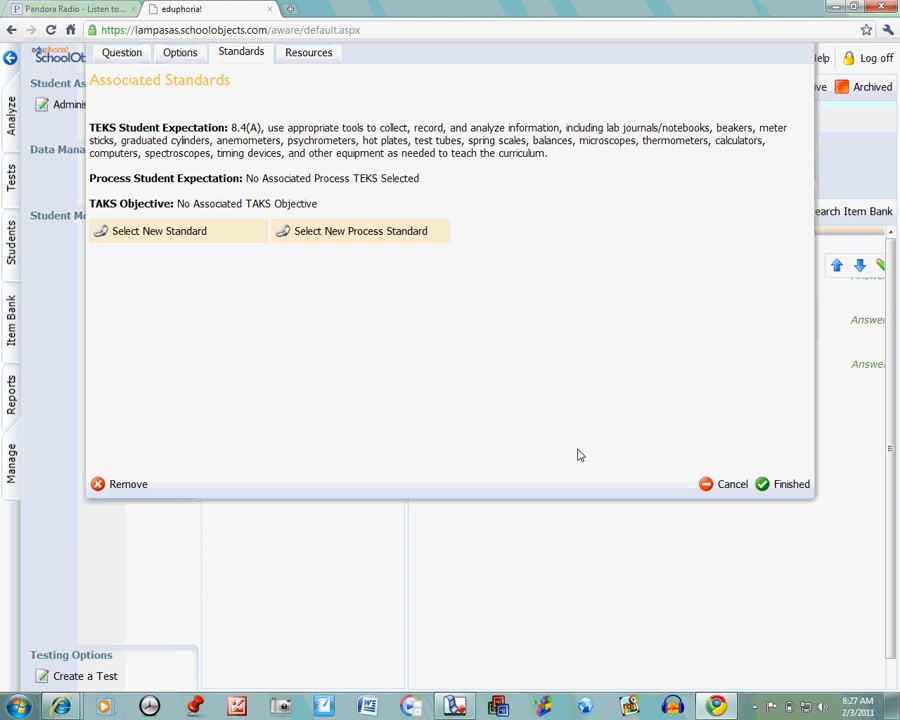
pyautogui.click(780, 485)
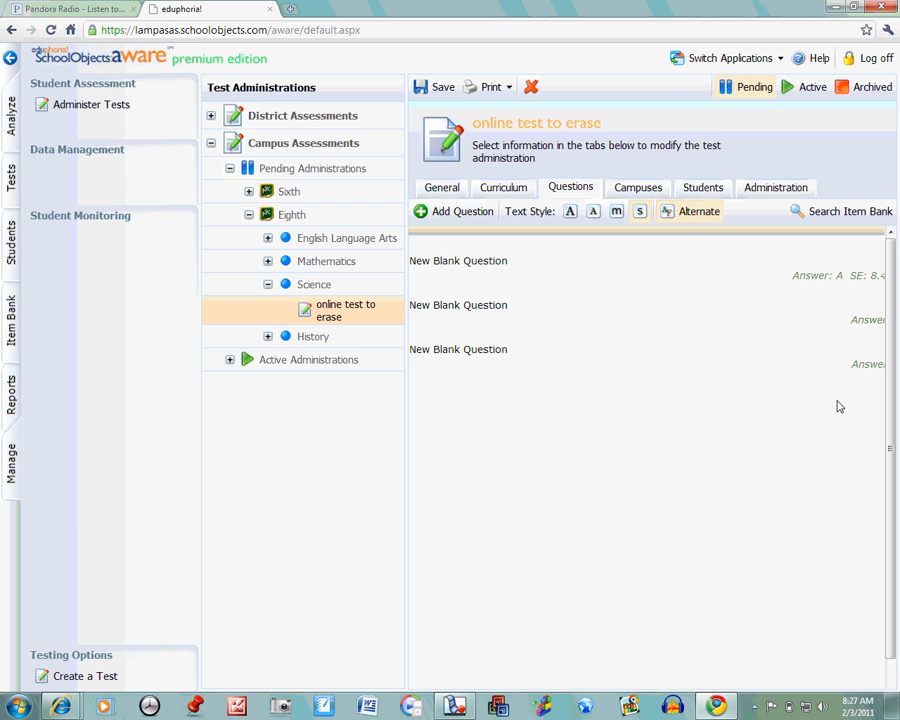
# Step: Associate question 2 with the Science, Grade 8 student expectation 8.10(A) and finish editing the question
pyautogui.moveTo(858, 307)
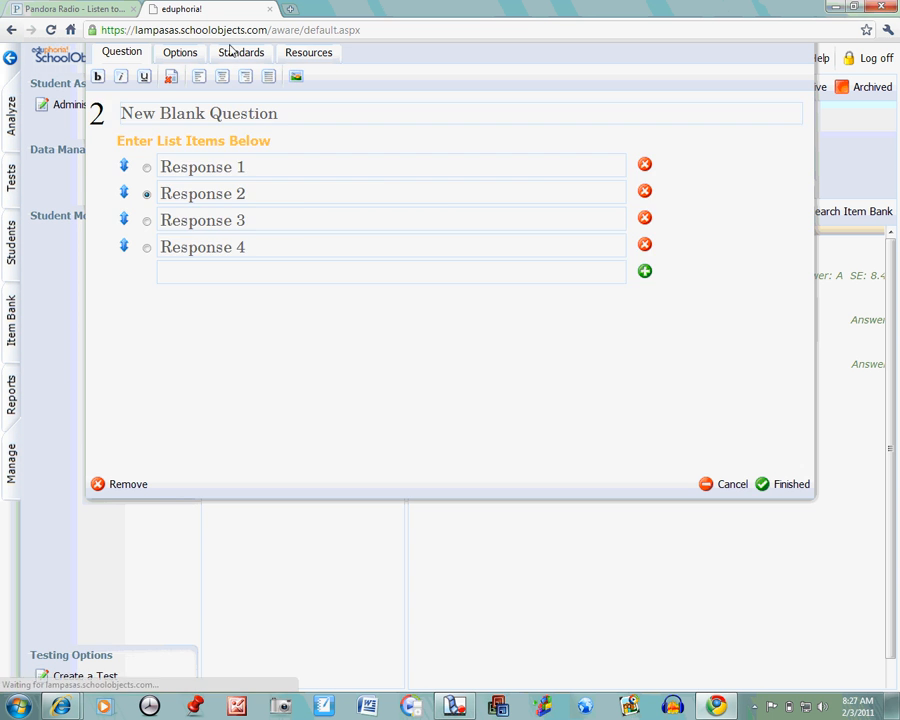
pyautogui.click(237, 55)
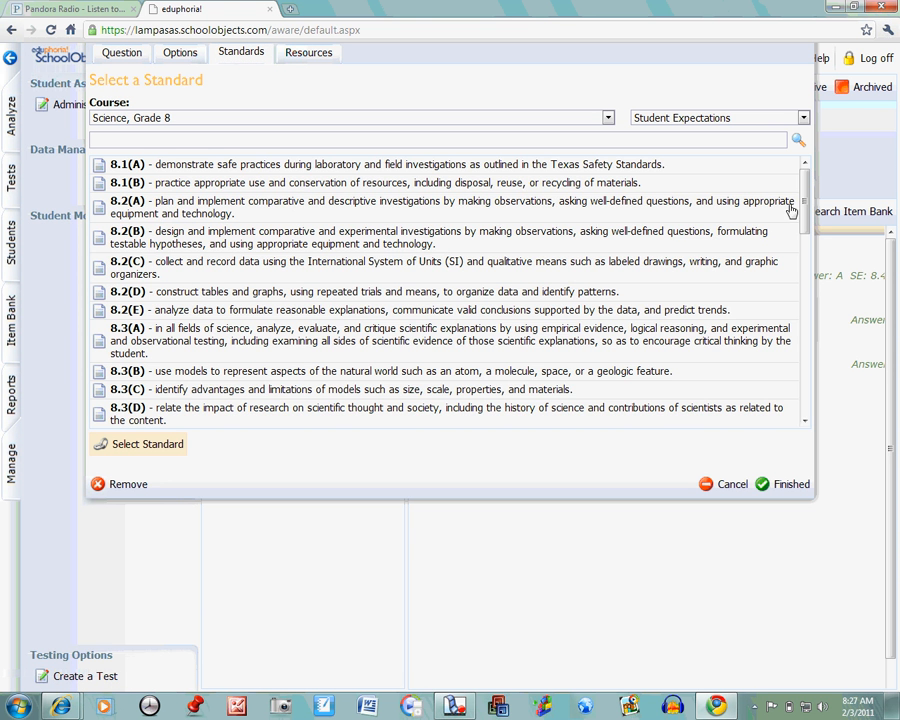
pyautogui.moveTo(805, 231); pyautogui.dragTo(803, 350)
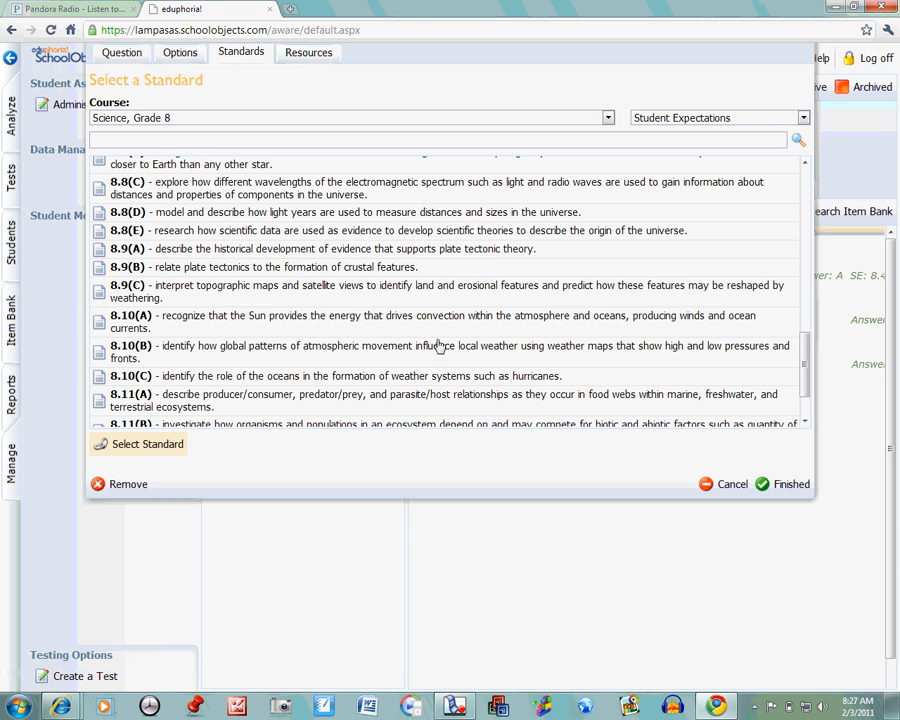
pyautogui.click(386, 318)
pyautogui.click(150, 446)
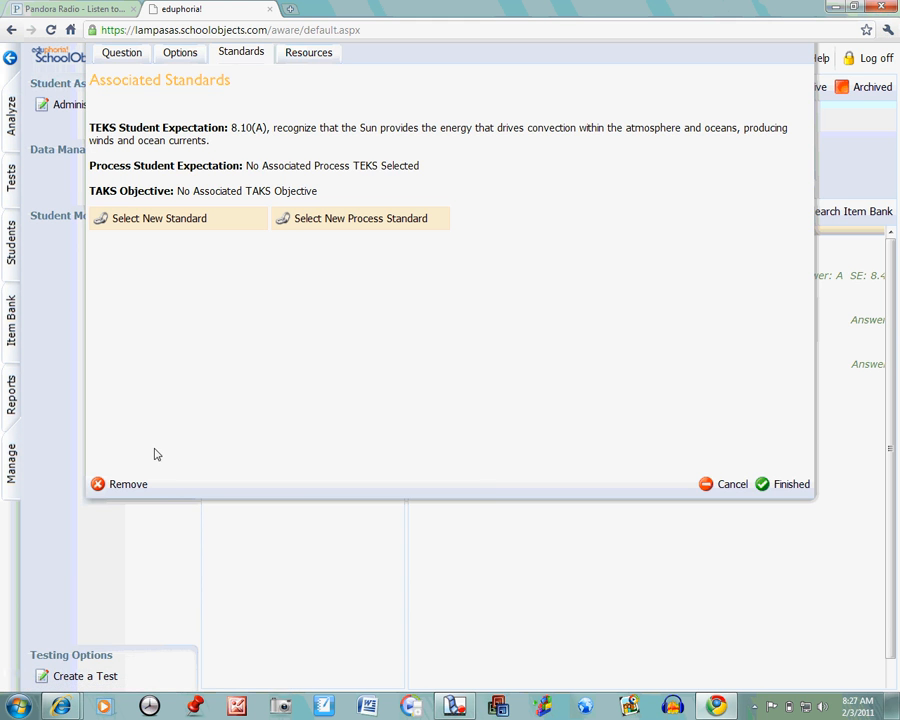
pyautogui.click(779, 487)
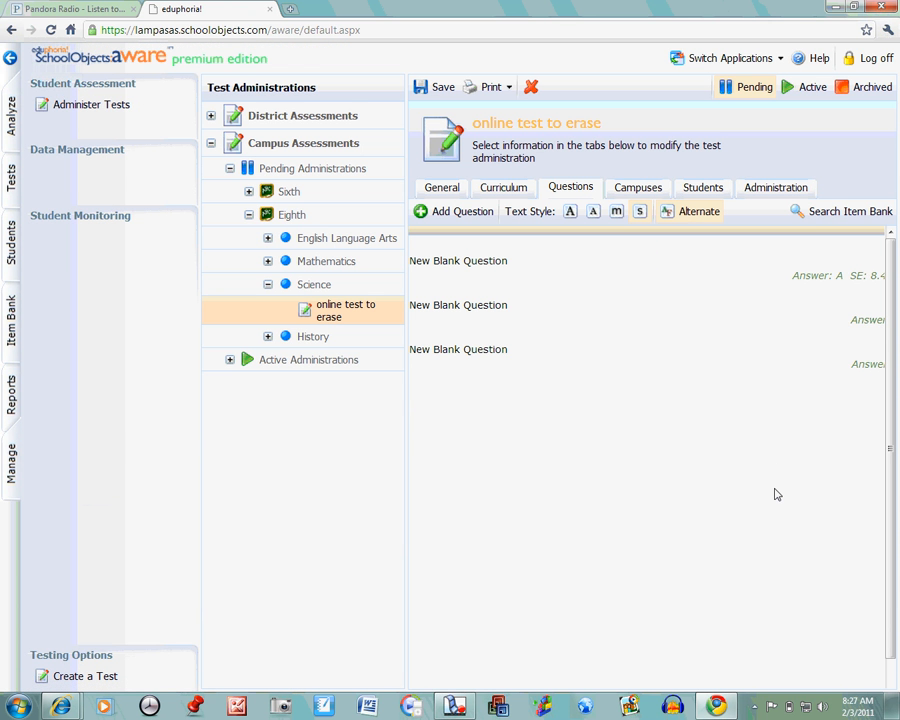
# Step: Associate question 3 with the Science, Grade 8 student expectation 8.1(B) and finish editing the question
pyautogui.moveTo(860, 363)
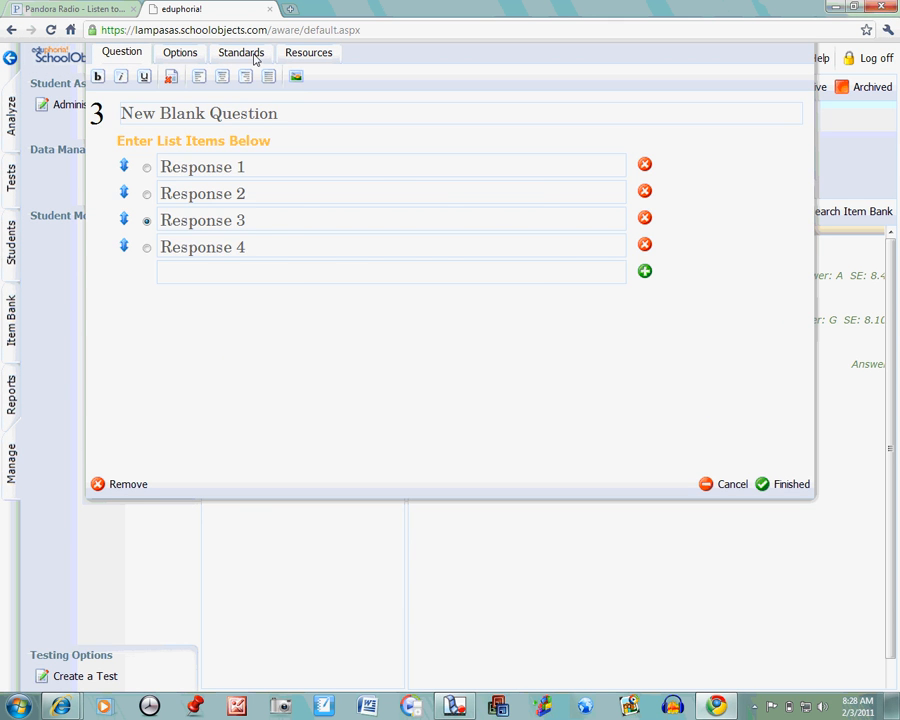
pyautogui.click(241, 52)
pyautogui.click(390, 188)
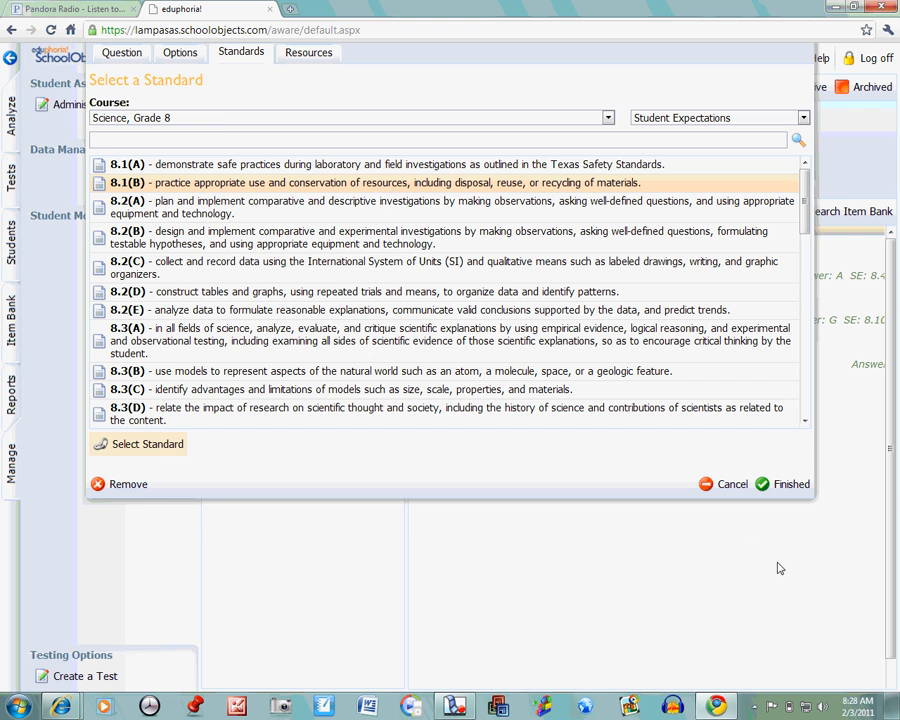
pyautogui.click(148, 443)
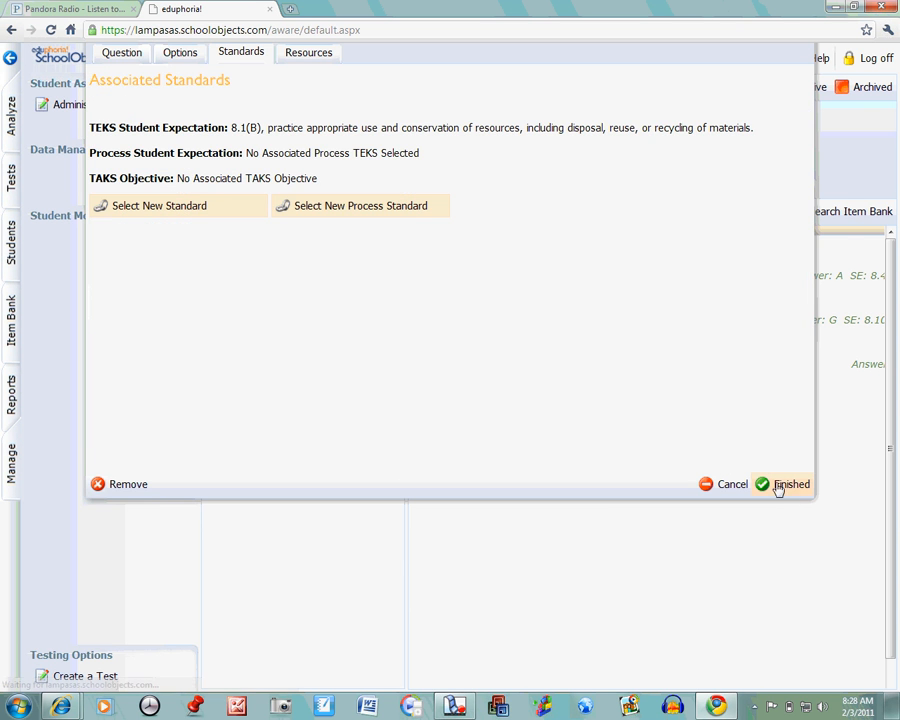
pyautogui.click(779, 486)
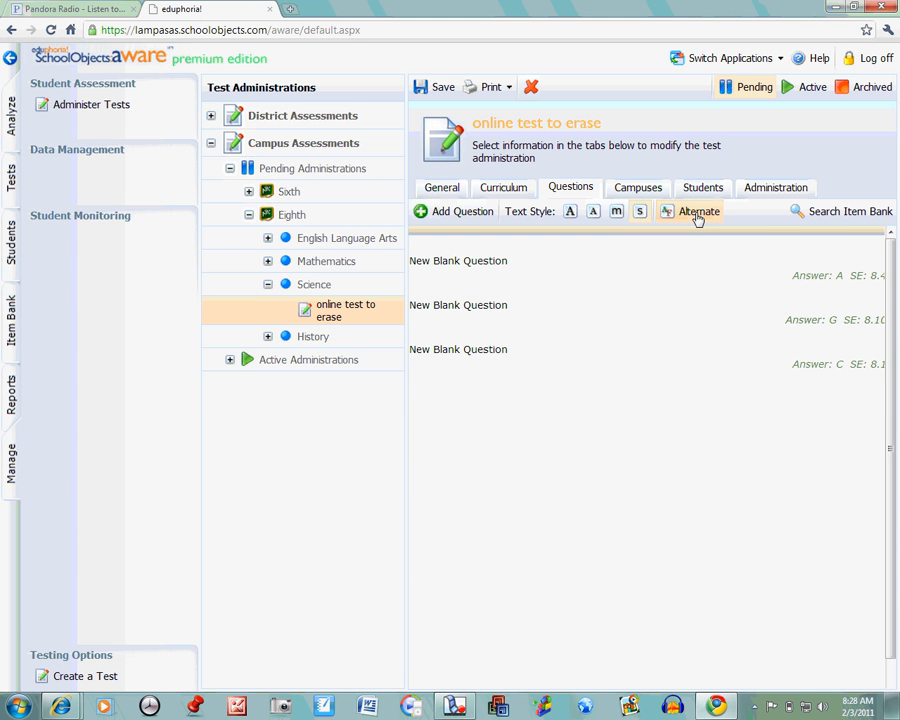
# Step: Turn off alternate answer lettering for the test's questions, and change the test from pending to active, saving both changes
pyautogui.click(697, 214)
pyautogui.click(438, 90)
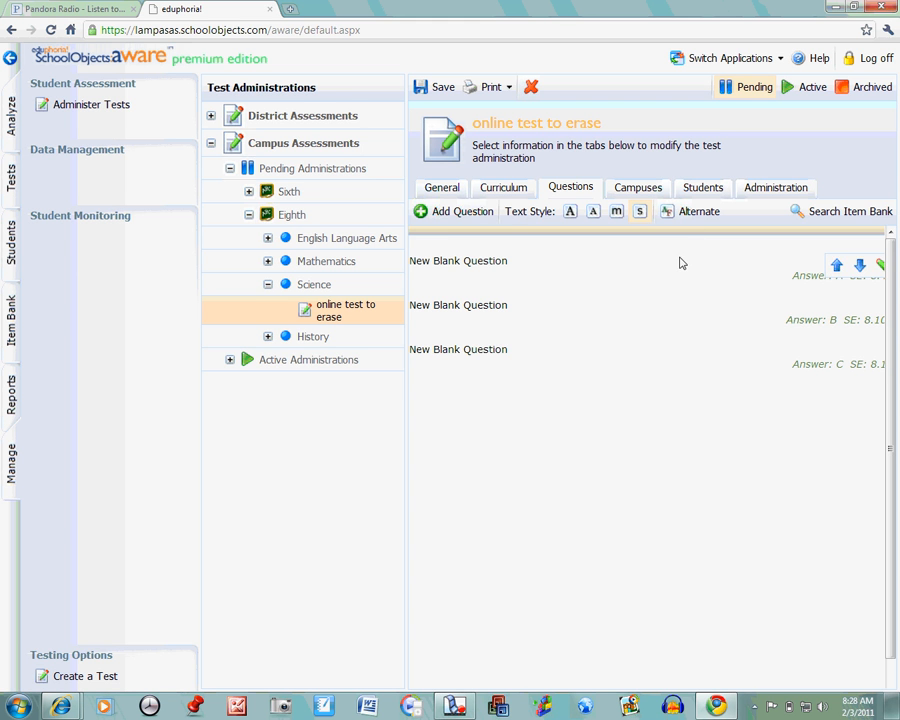
pyautogui.click(784, 192)
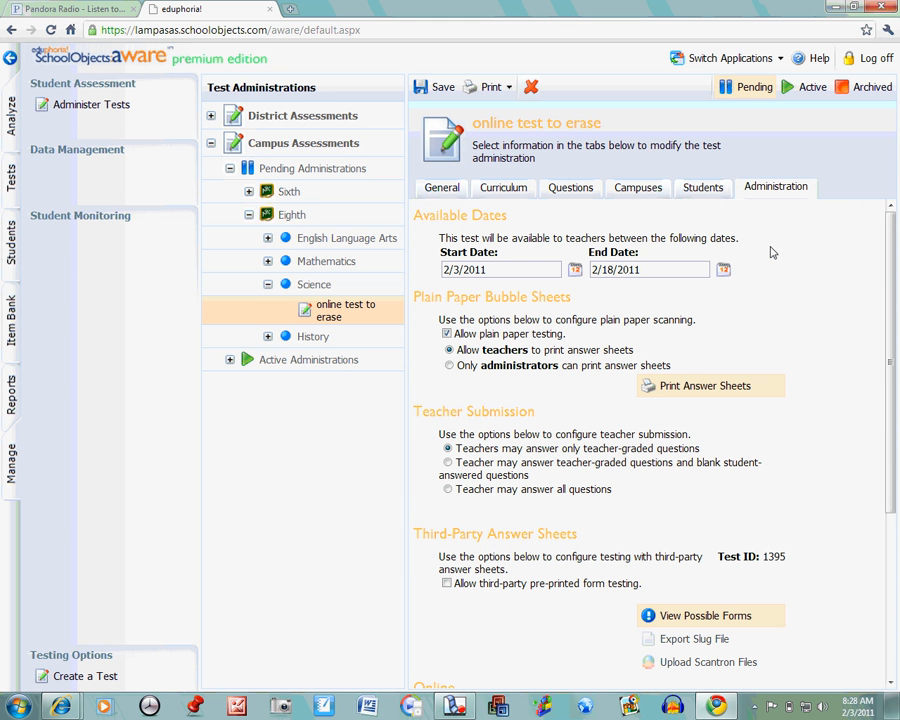
pyautogui.moveTo(895, 280); pyautogui.dragTo(895, 415)
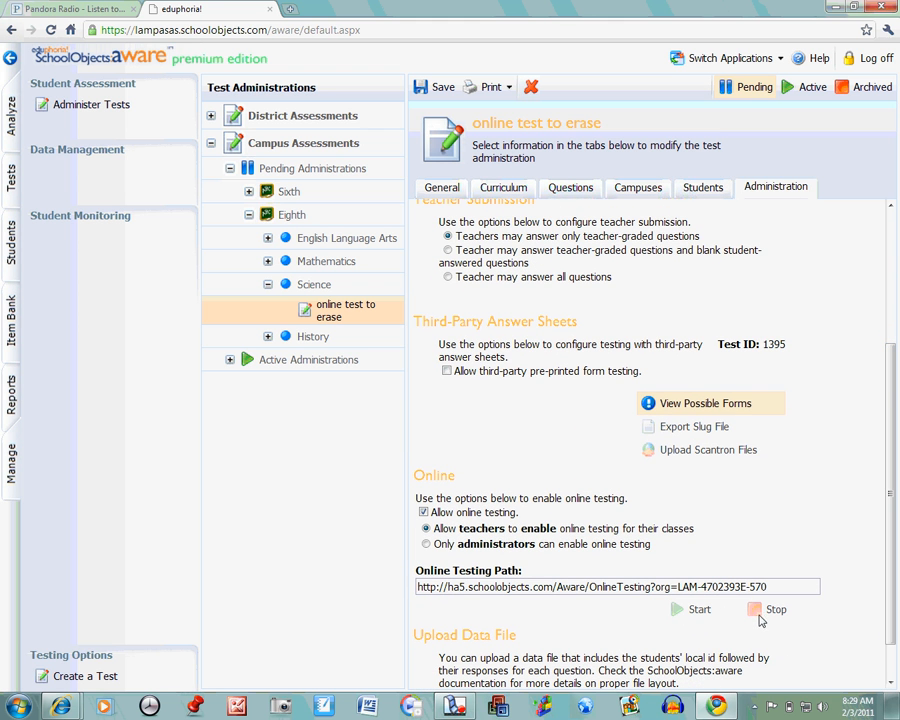
pyautogui.click(805, 93)
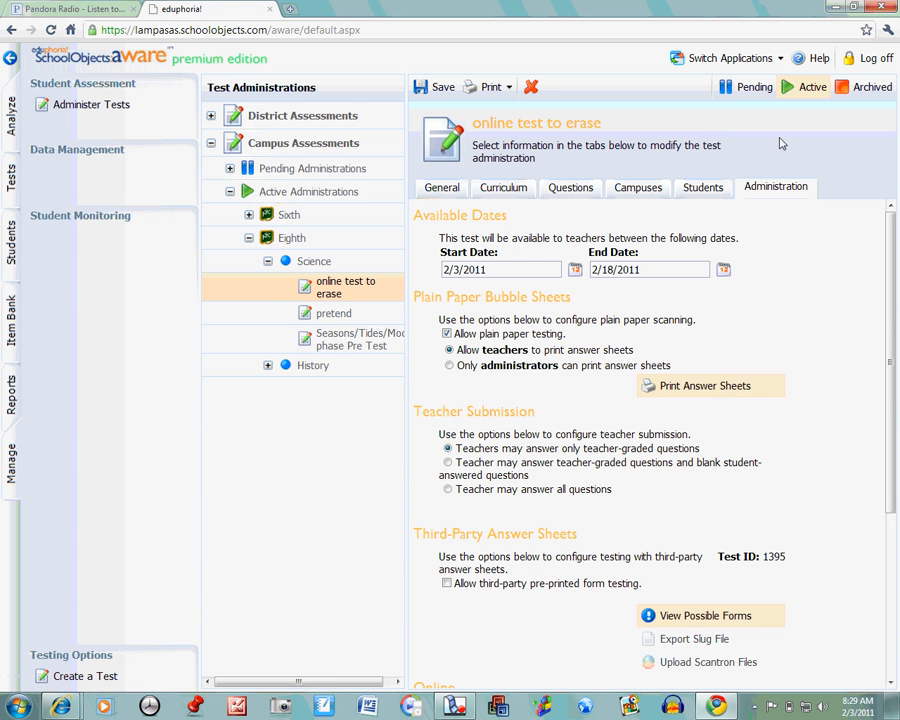
pyautogui.click(441, 90)
# Step: Copy the complete online testing path from the Online section of the test's administration settings
pyautogui.moveTo(890, 277); pyautogui.dragTo(896, 427)
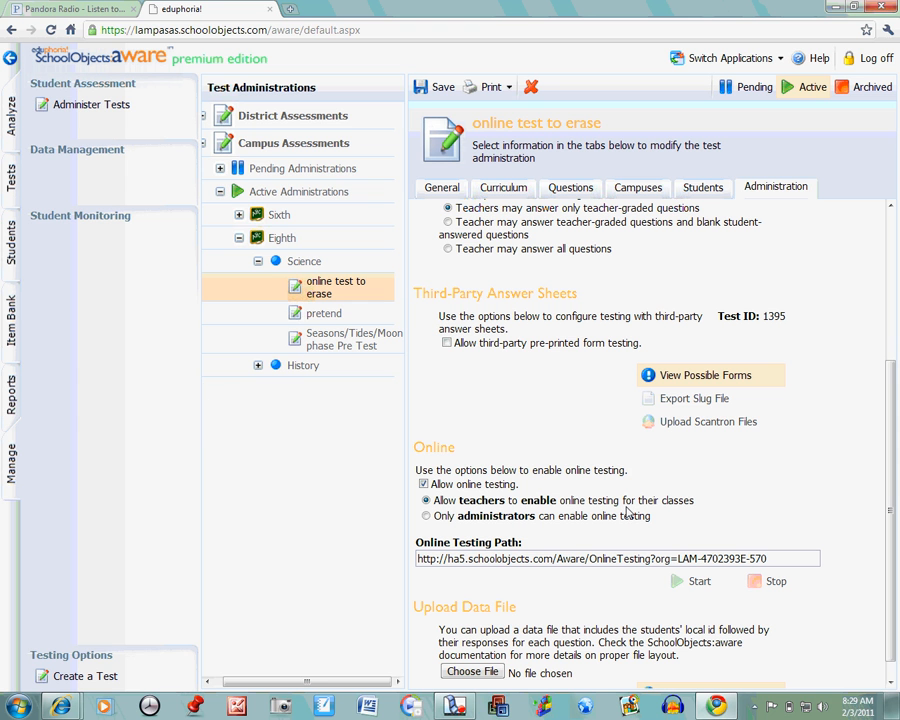
pyautogui.moveTo(767, 558); pyautogui.dragTo(427, 562)
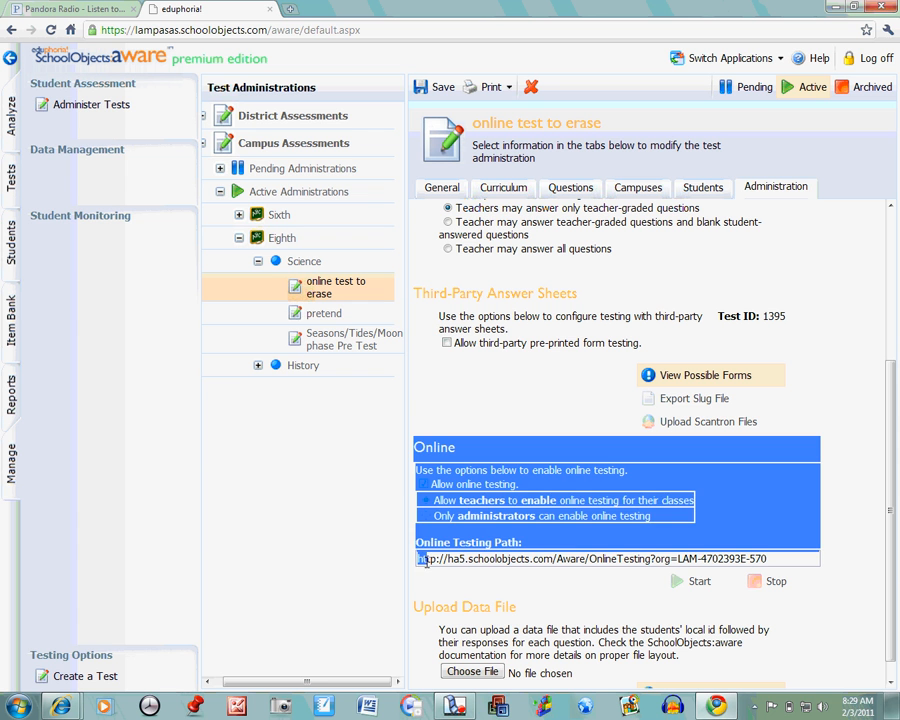
pyautogui.click(422, 562)
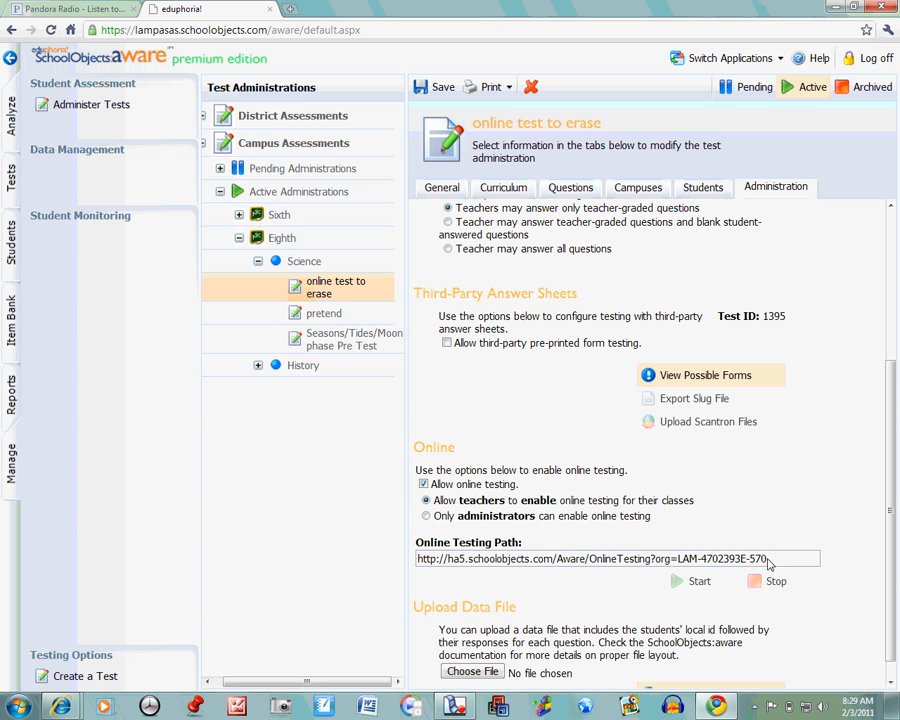
pyautogui.moveTo(768, 562); pyautogui.dragTo(418, 562)
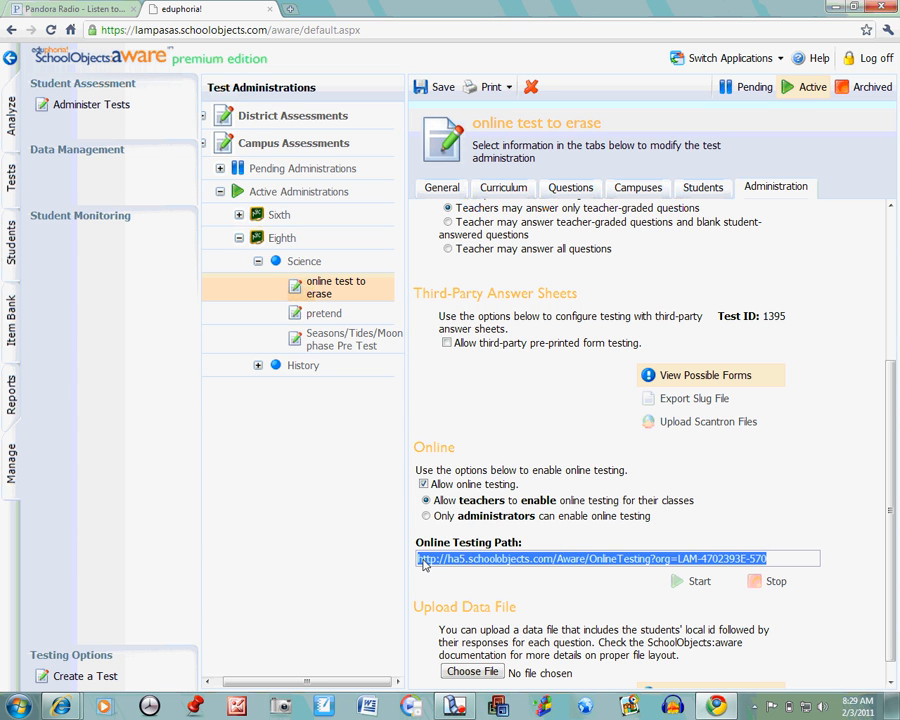
pyautogui.rightClick(422, 562)
pyautogui.click(424, 440)
# Step: Start online testing of the available test "online test to erase" for the SCIENCE 8, Period 1 class
pyautogui.click(11, 110)
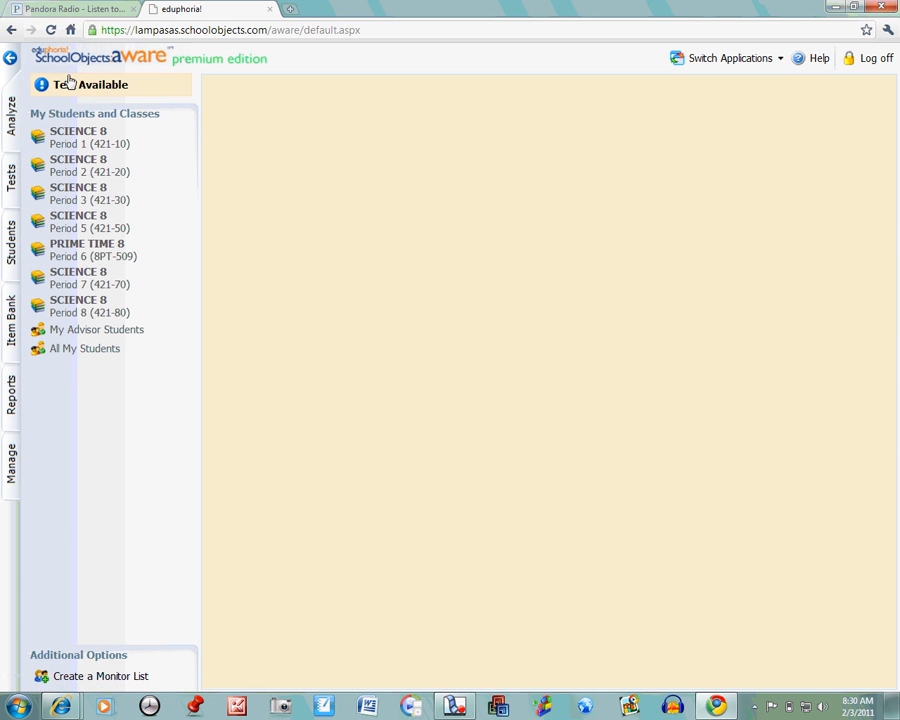
pyautogui.click(84, 89)
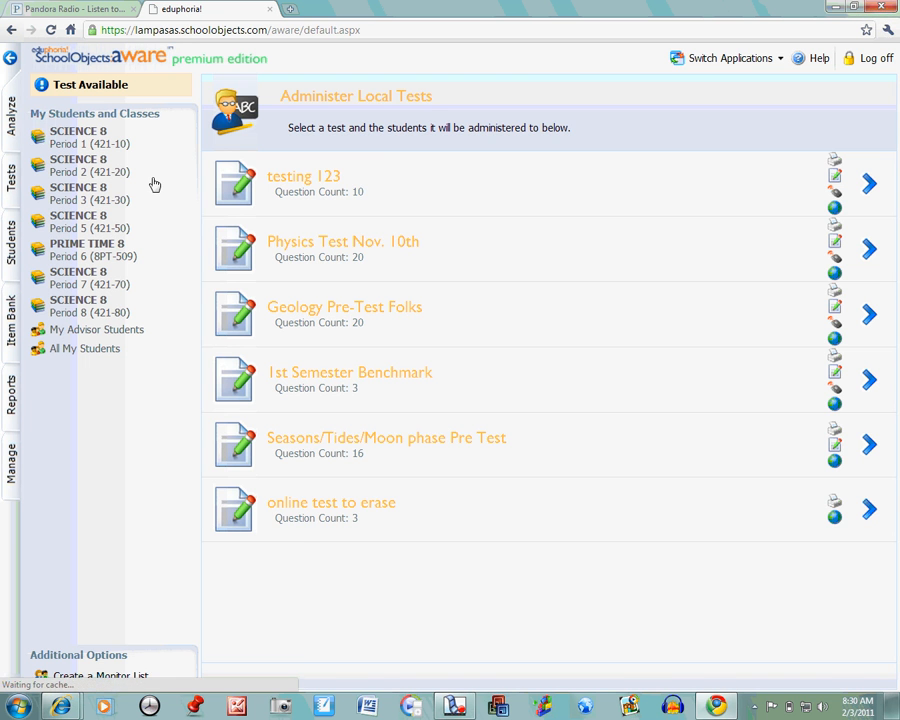
pyautogui.click(376, 508)
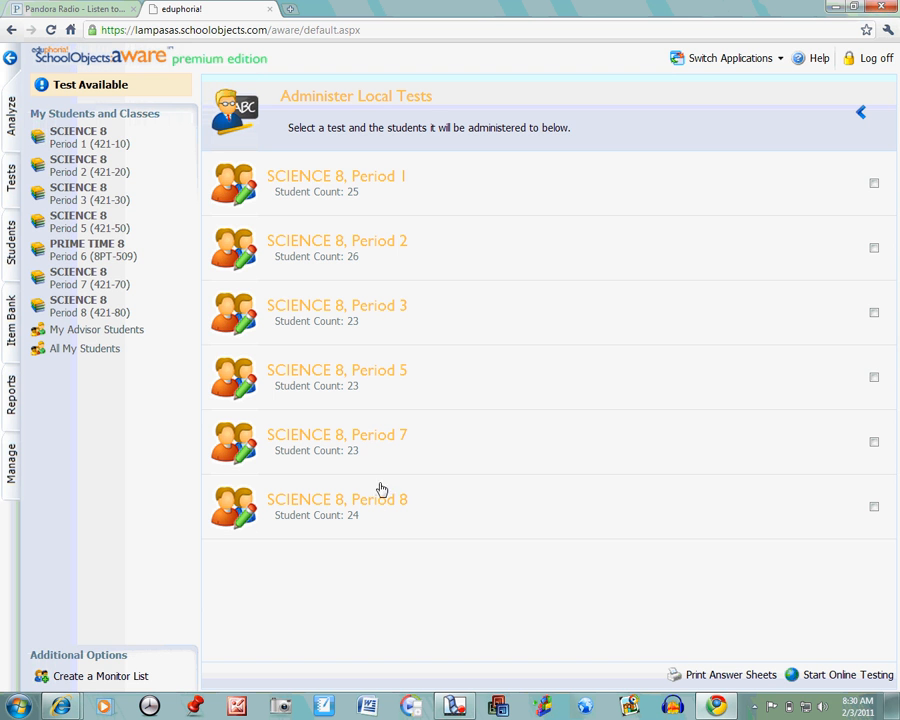
pyautogui.click(392, 186)
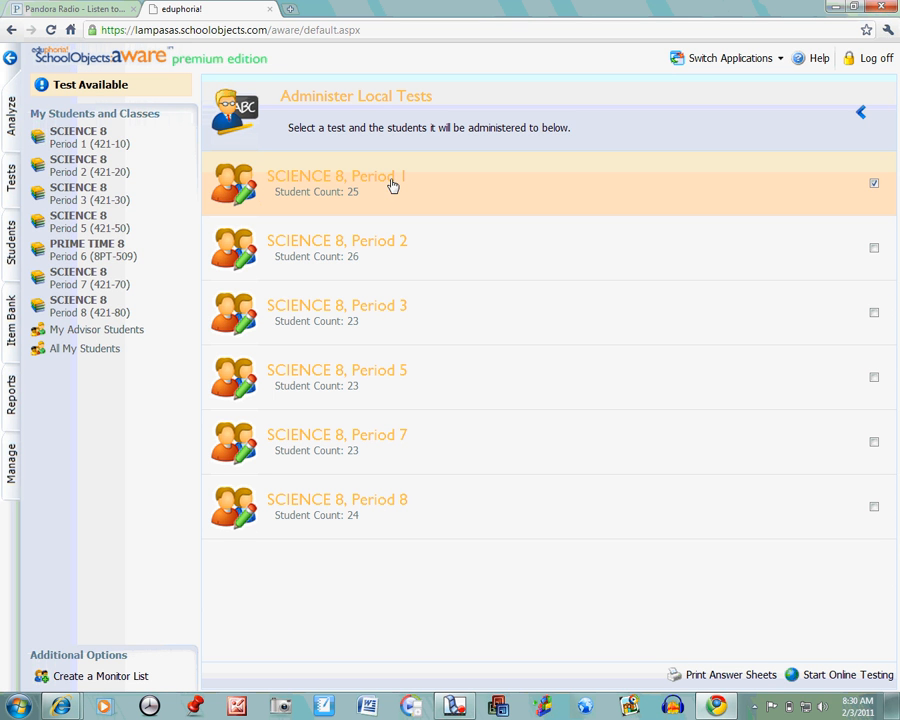
pyautogui.click(847, 676)
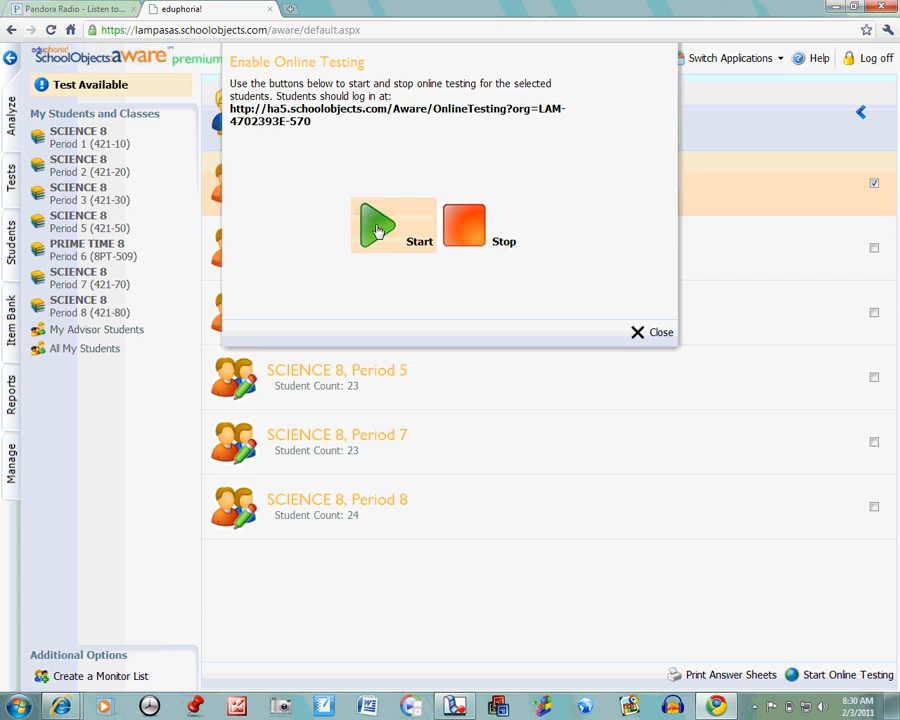
pyautogui.click(374, 228)
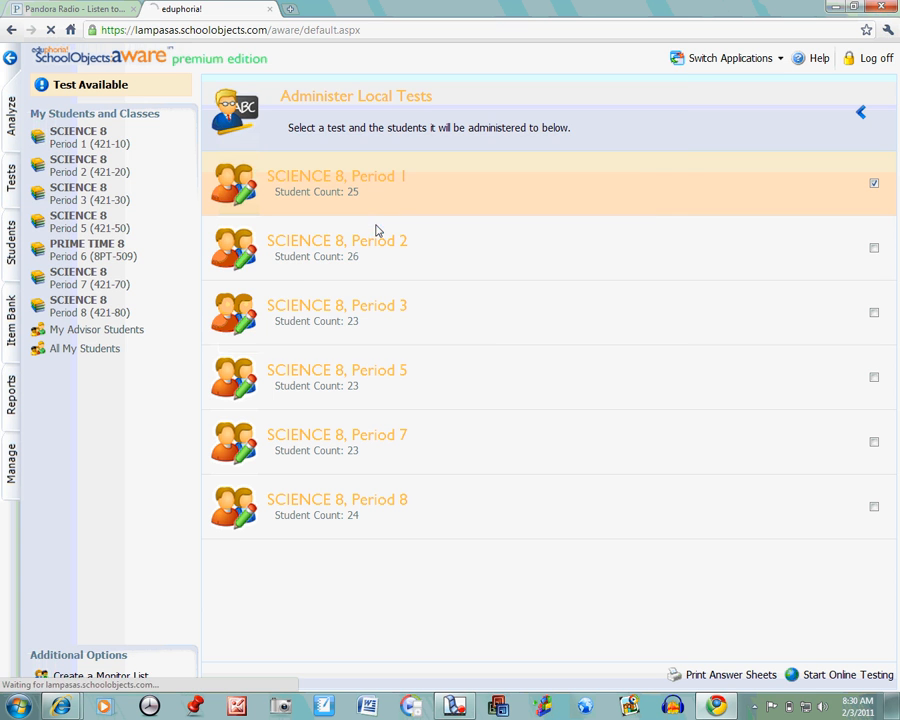
# Step: Open the copied online testing path in a new browser tab, and return to the tab with the class list
pyautogui.click(289, 10)
pyautogui.rightClick(287, 29)
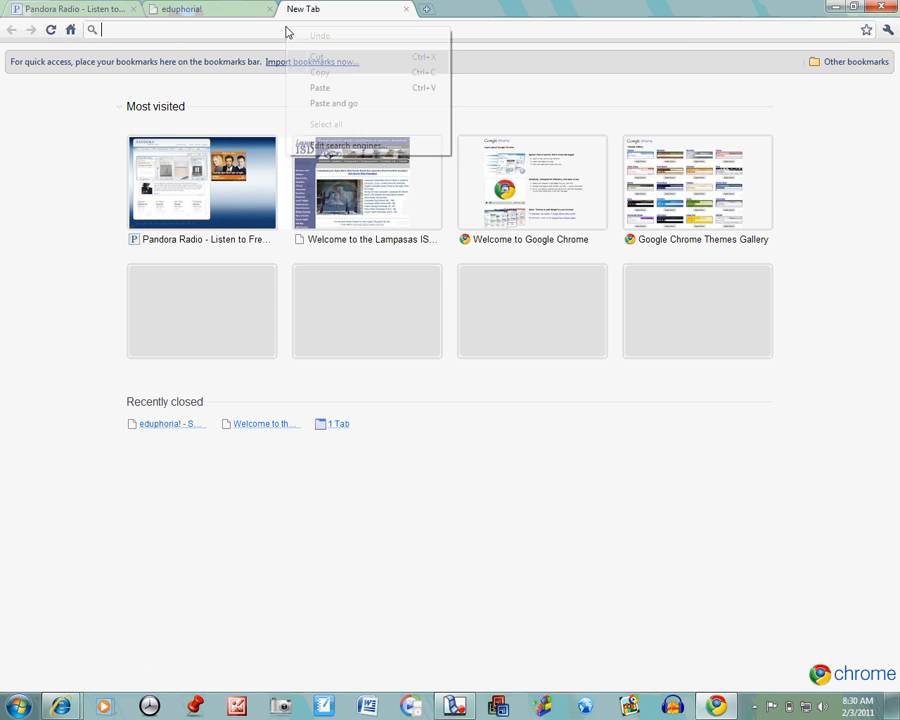
pyautogui.click(320, 88)
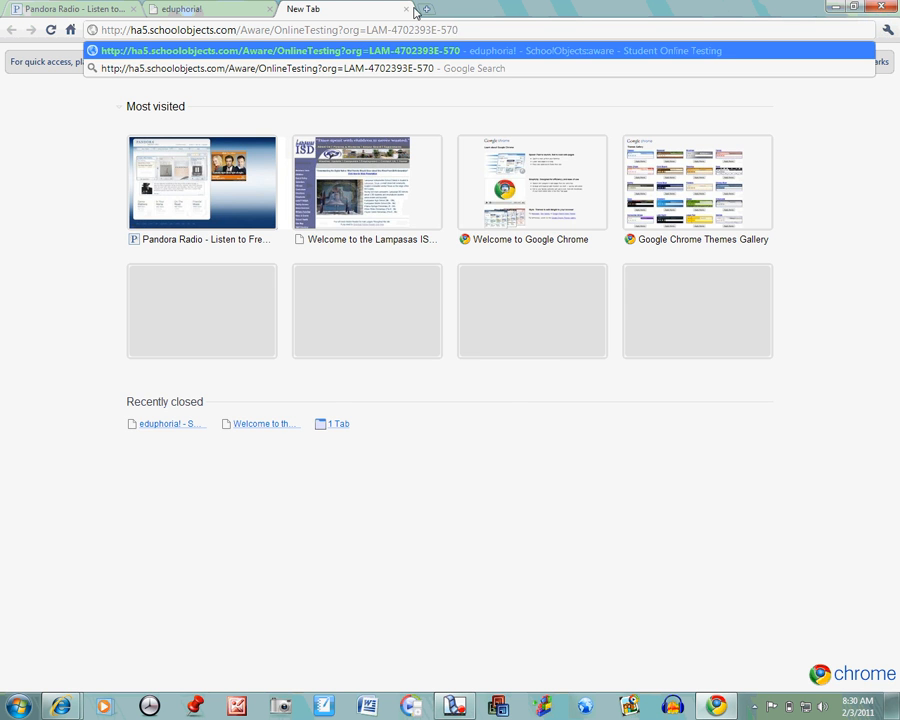
pyautogui.press('Return')
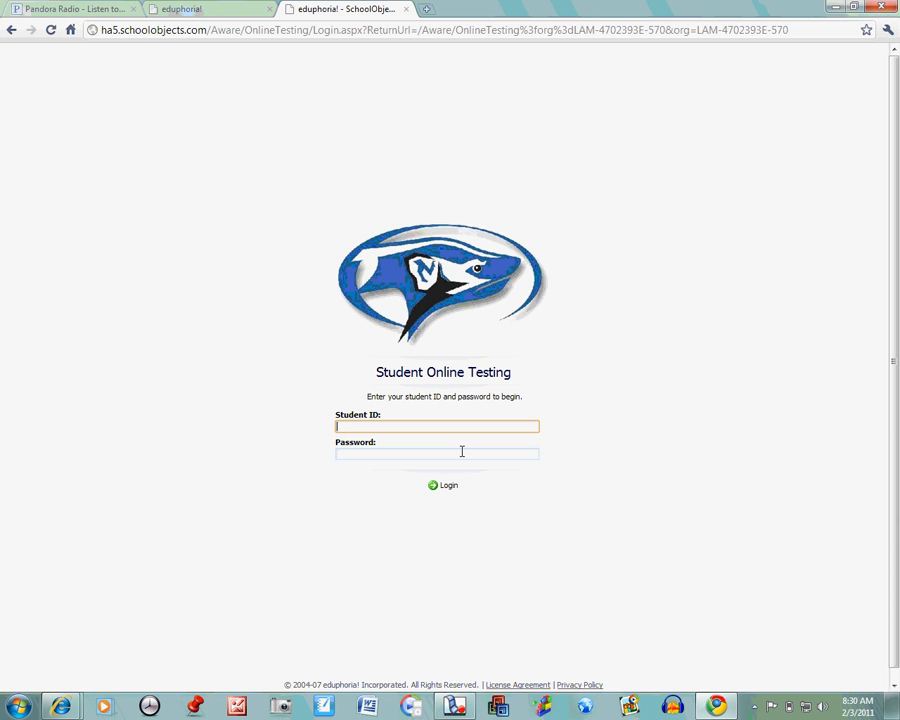
pyautogui.click(221, 16)
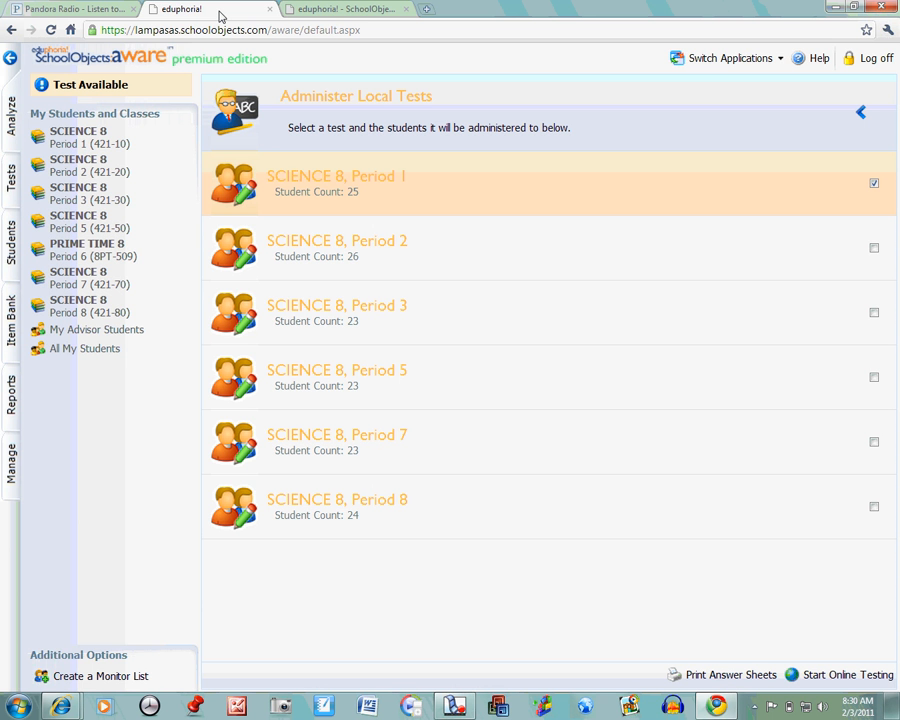
# Step: Open the student scores of the SCIENCE 8, Period 1 class for the eighth-grade 2010-2011 district science assessment "1st Semester Benchmark 2"
pyautogui.click(13, 245)
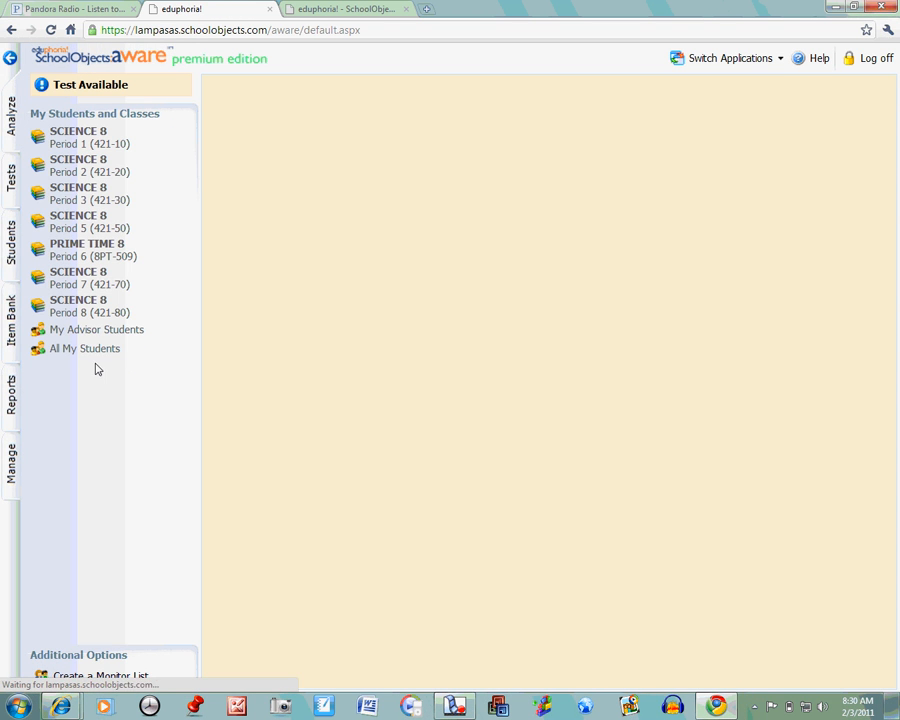
pyautogui.click(90, 350)
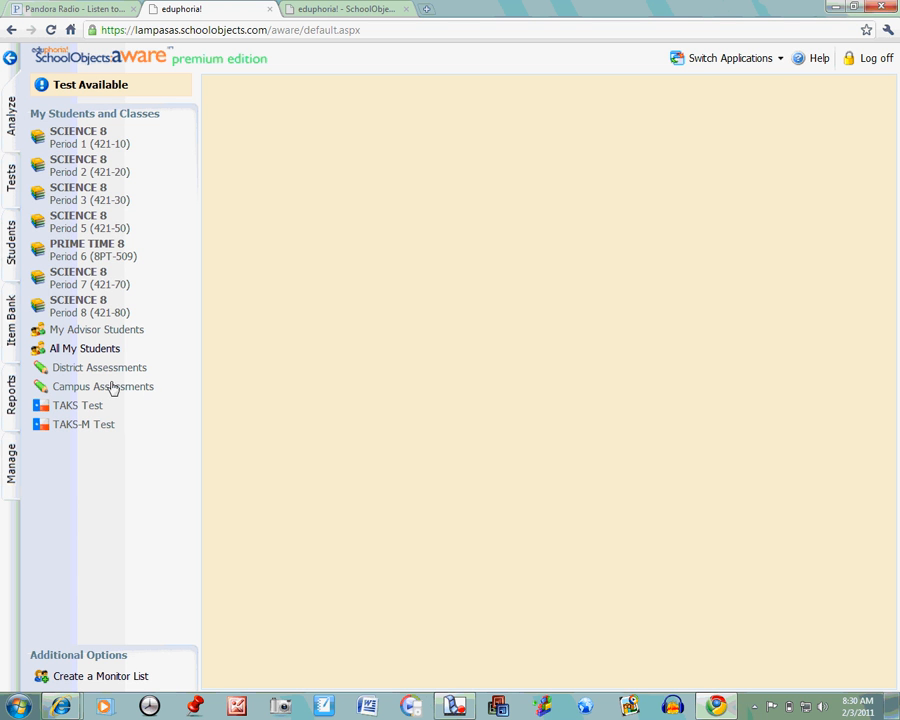
pyautogui.click(102, 370)
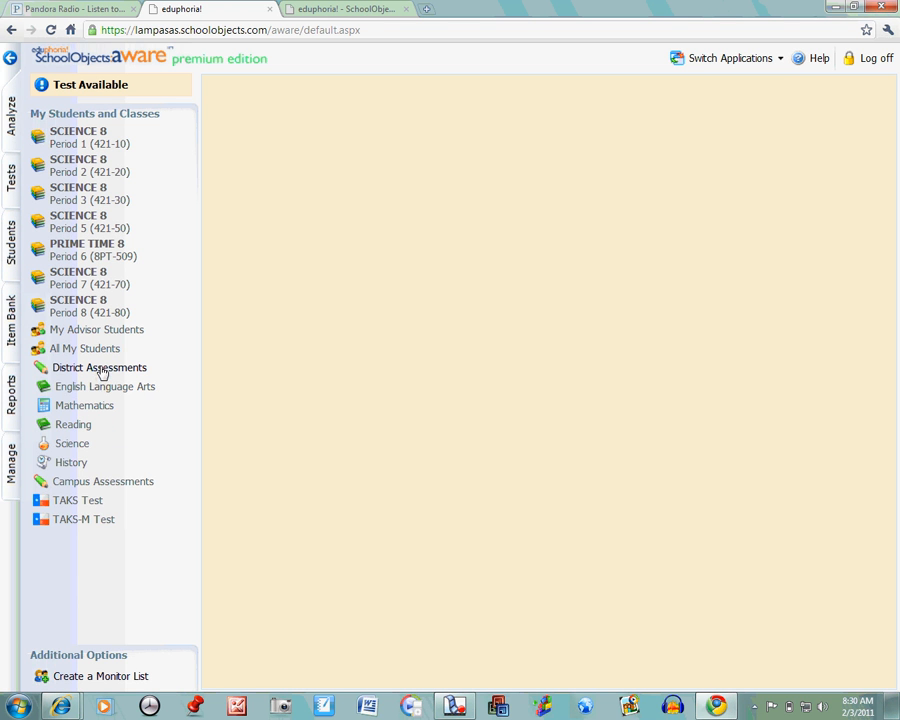
pyautogui.click(89, 140)
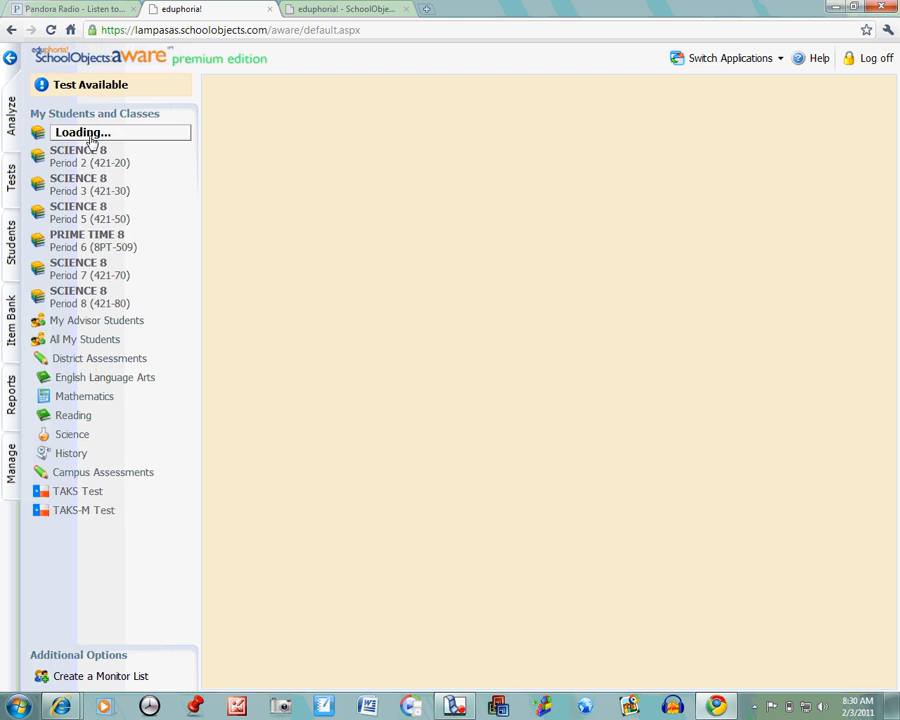
pyautogui.click(105, 165)
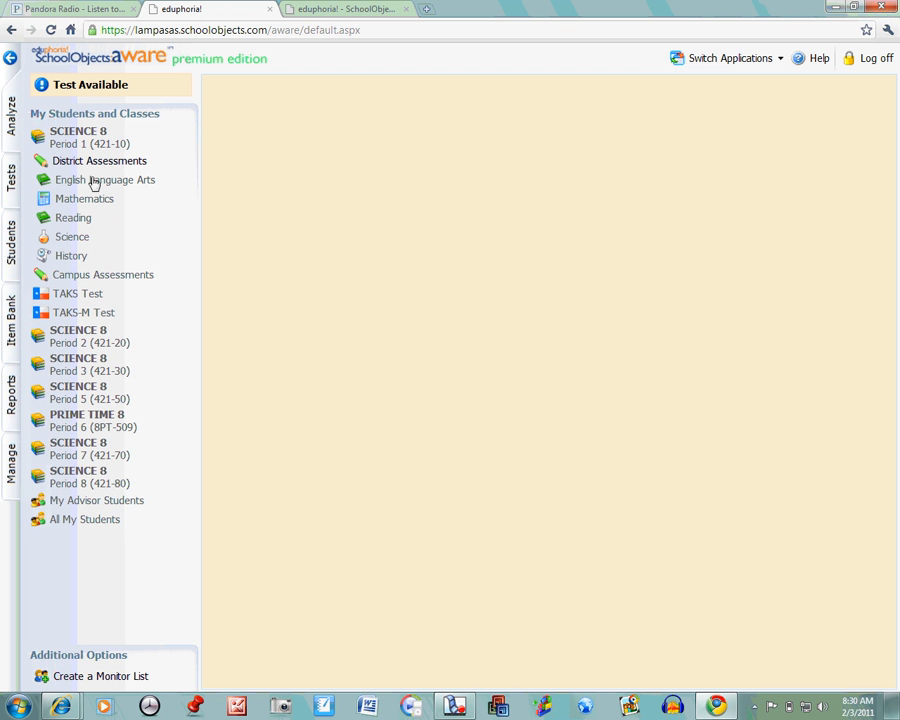
pyautogui.click(74, 238)
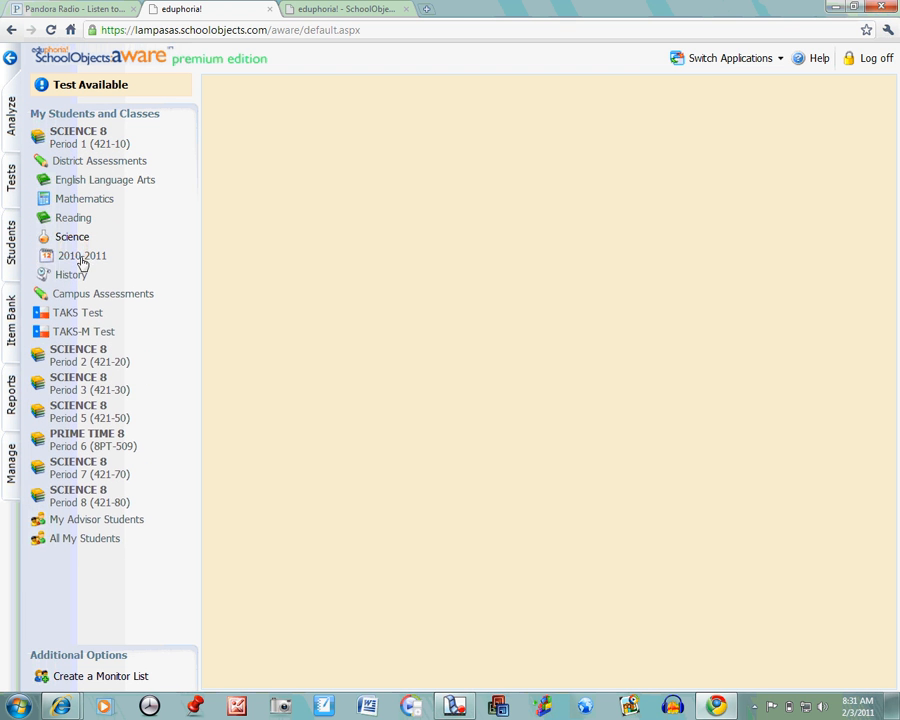
pyautogui.click(80, 257)
pyautogui.click(96, 275)
pyautogui.click(90, 300)
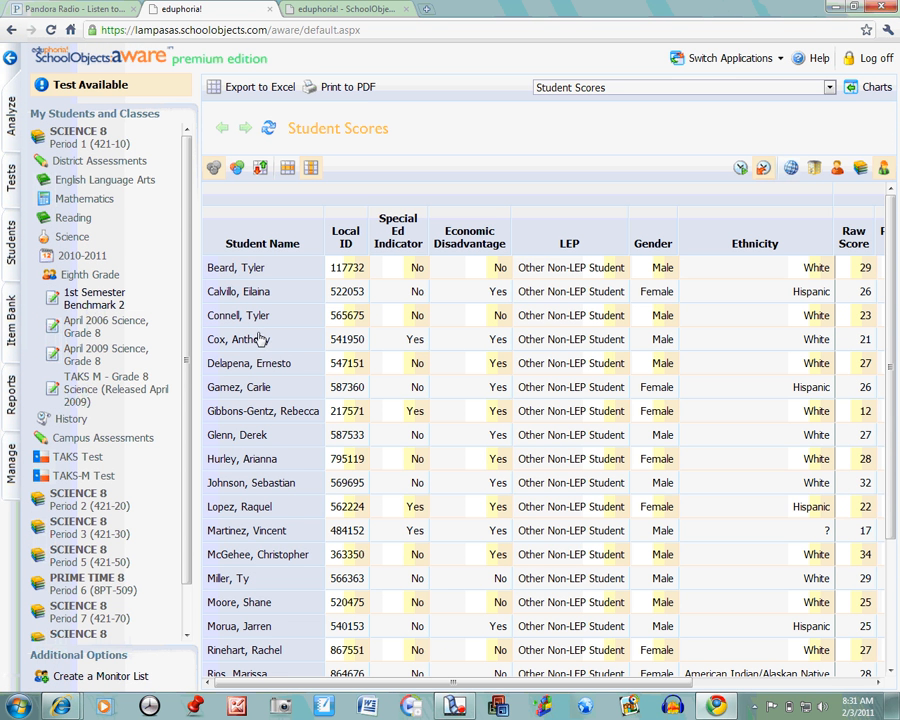
# Step: Copy the local ID of the first student in the Student Scores table
pyautogui.doubleClick(345, 268)
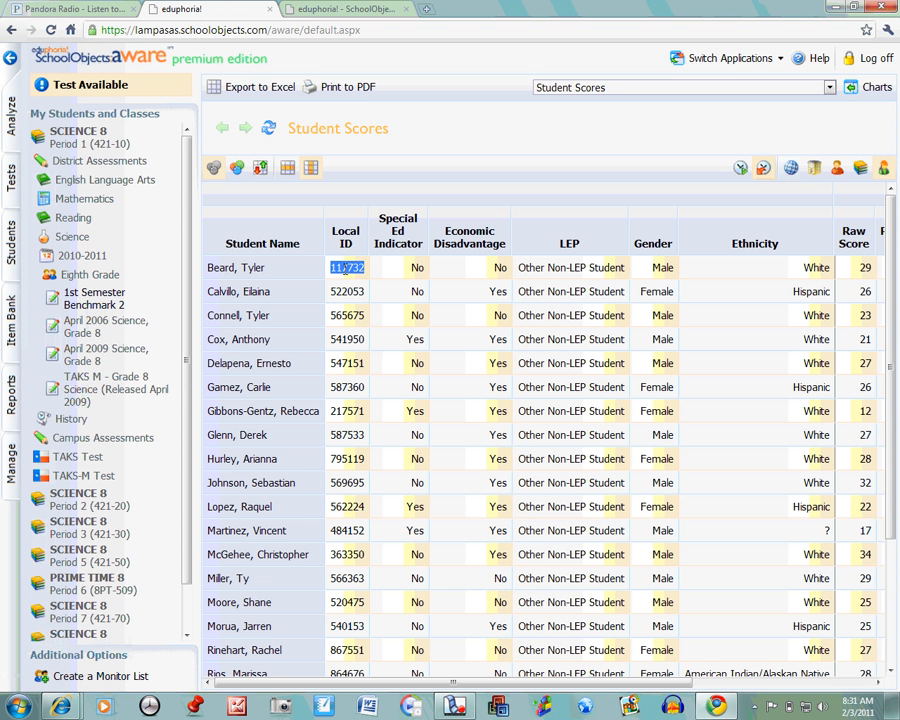
pyautogui.rightClick(357, 268)
pyautogui.click(376, 276)
# Step: Log in to the Student Online Testing page with the copied student ID and the student's password
pyautogui.click(337, 12)
pyautogui.rightClick(428, 427)
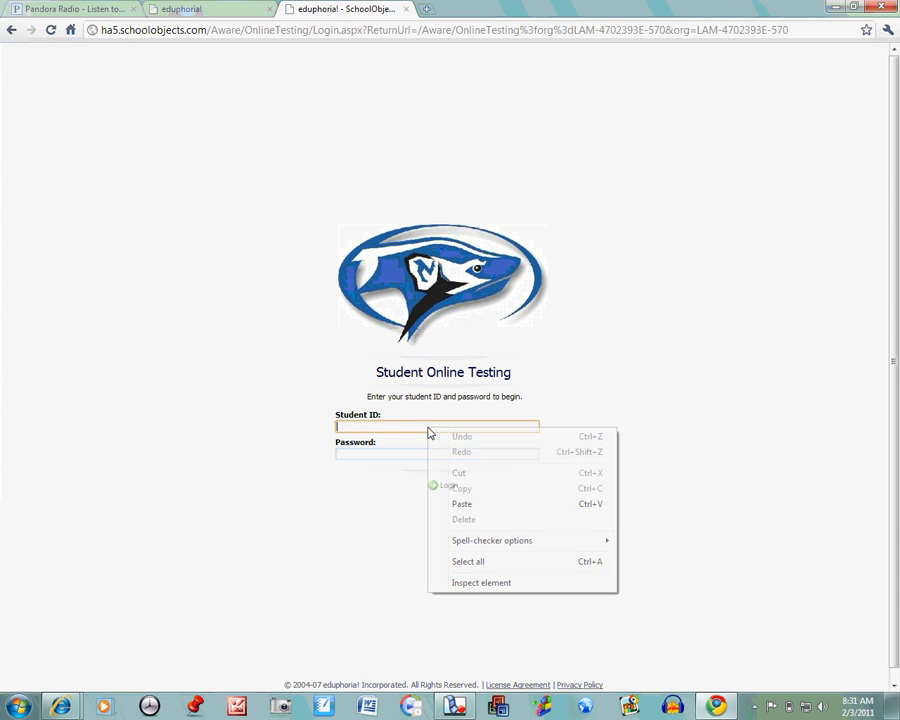
pyautogui.click(472, 505)
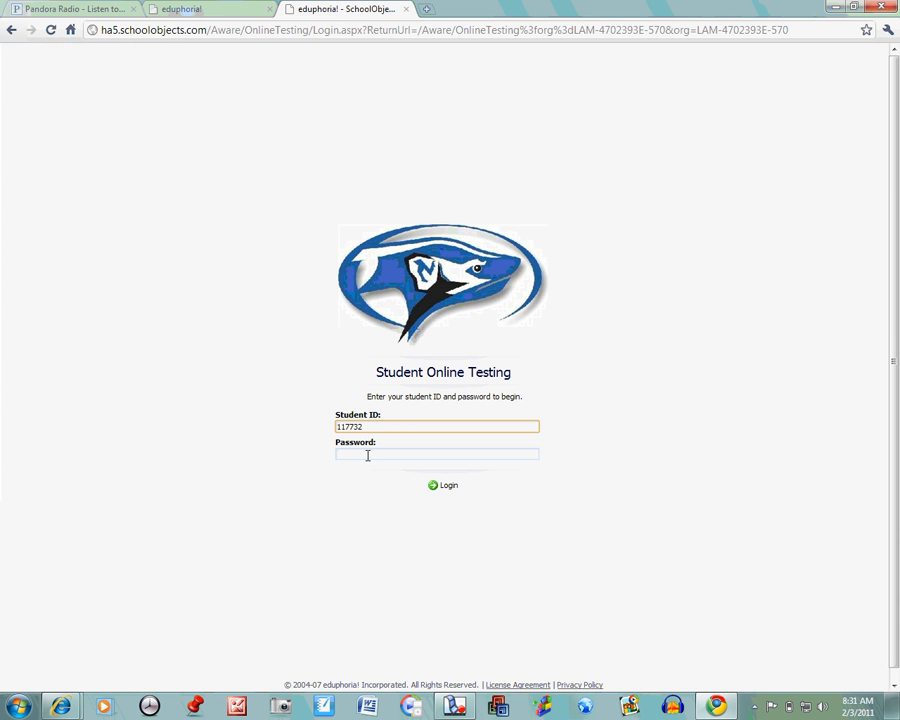
pyautogui.click(367, 454)
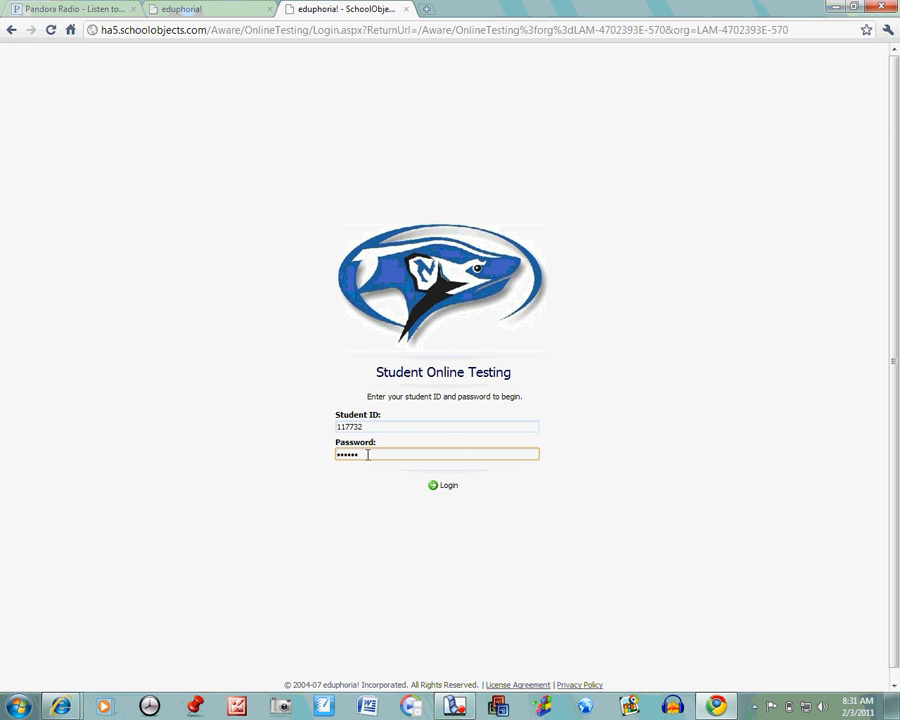
pyautogui.click(449, 491)
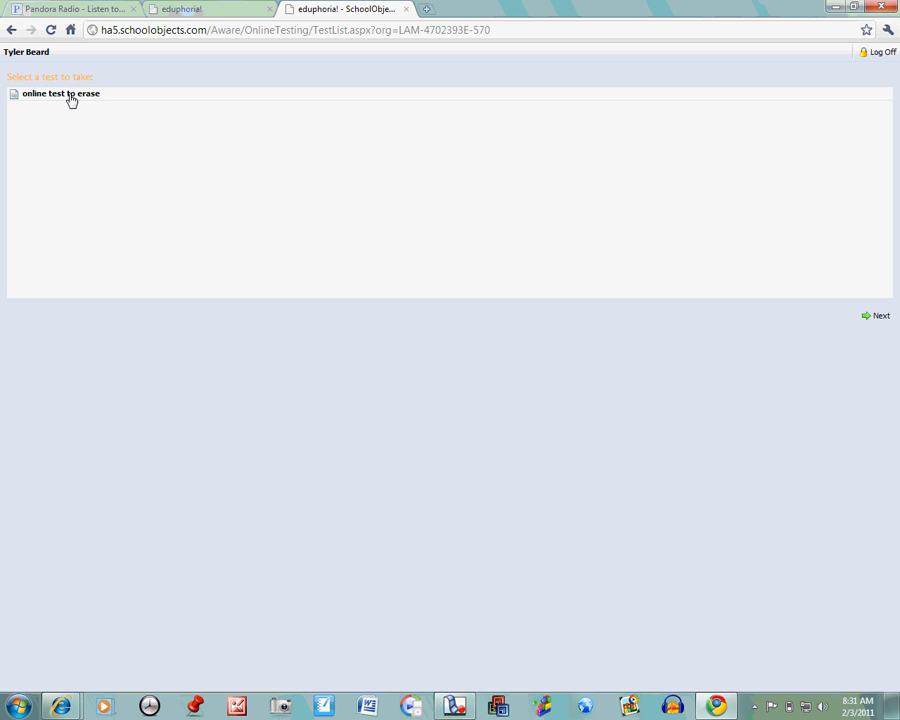
# Step: Open "online test to erase" as the student and answer question 1 with Response 1
pyautogui.click(71, 100)
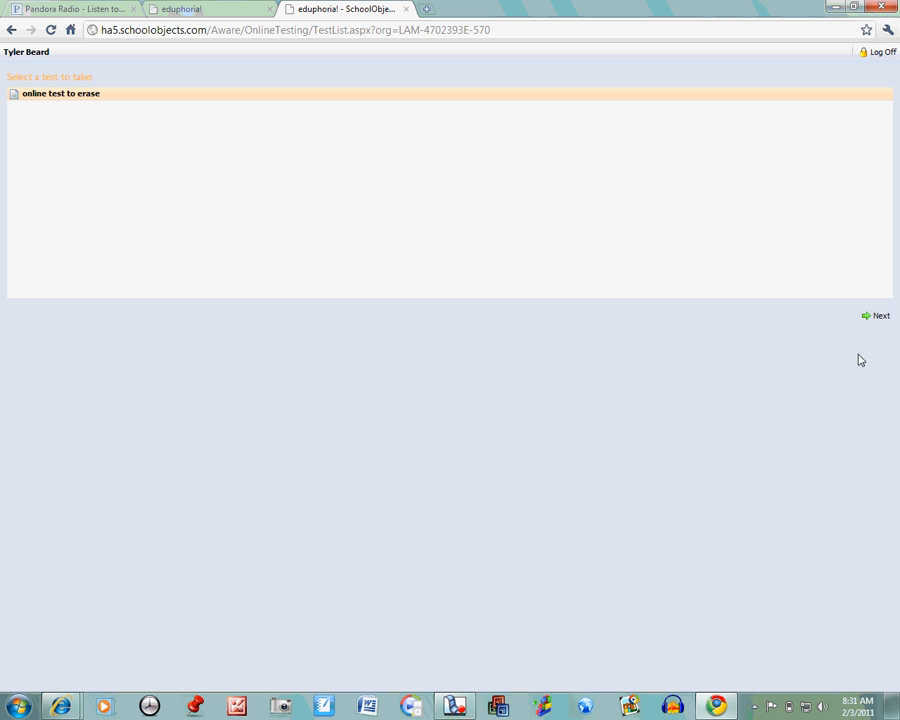
pyautogui.click(878, 320)
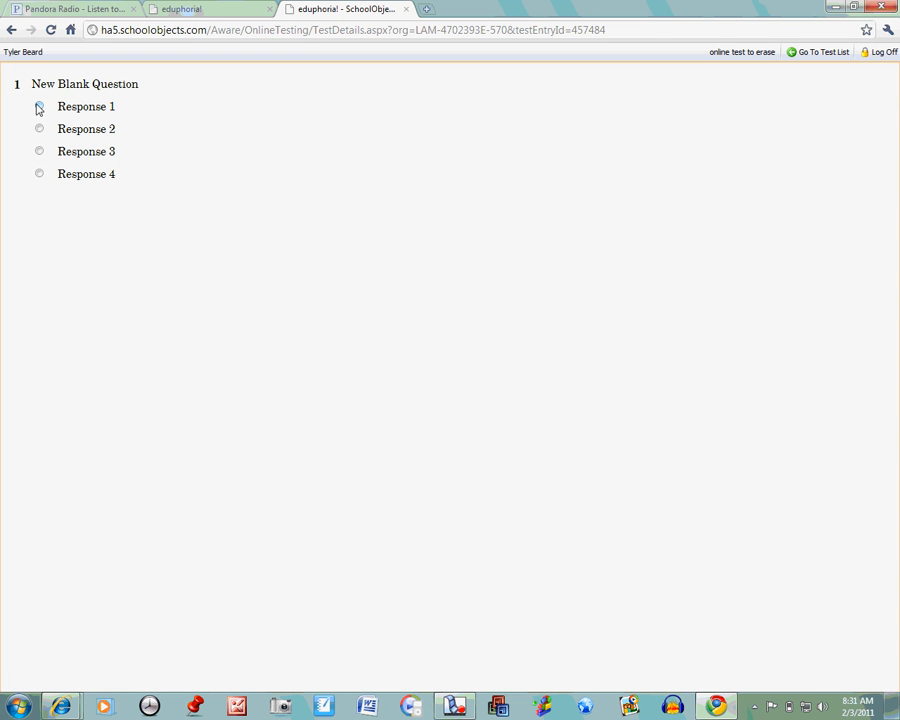
pyautogui.click(39, 106)
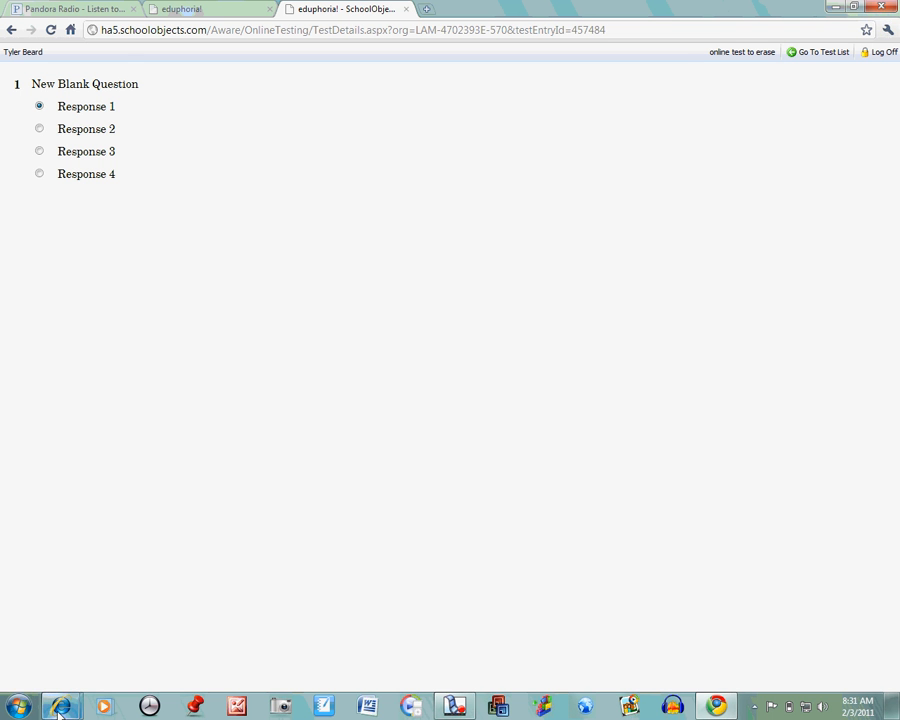
# Step: Open online testing of the available test "online test to erase" for SCIENCE 8, Period 1 again and copy the student login address
pyautogui.click(202, 12)
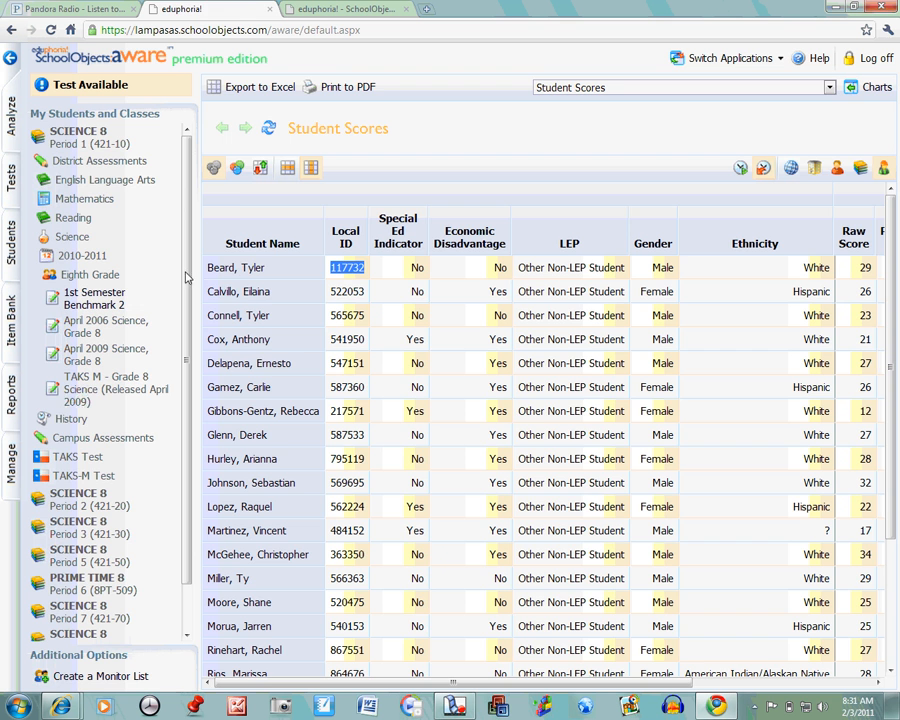
pyautogui.click(106, 88)
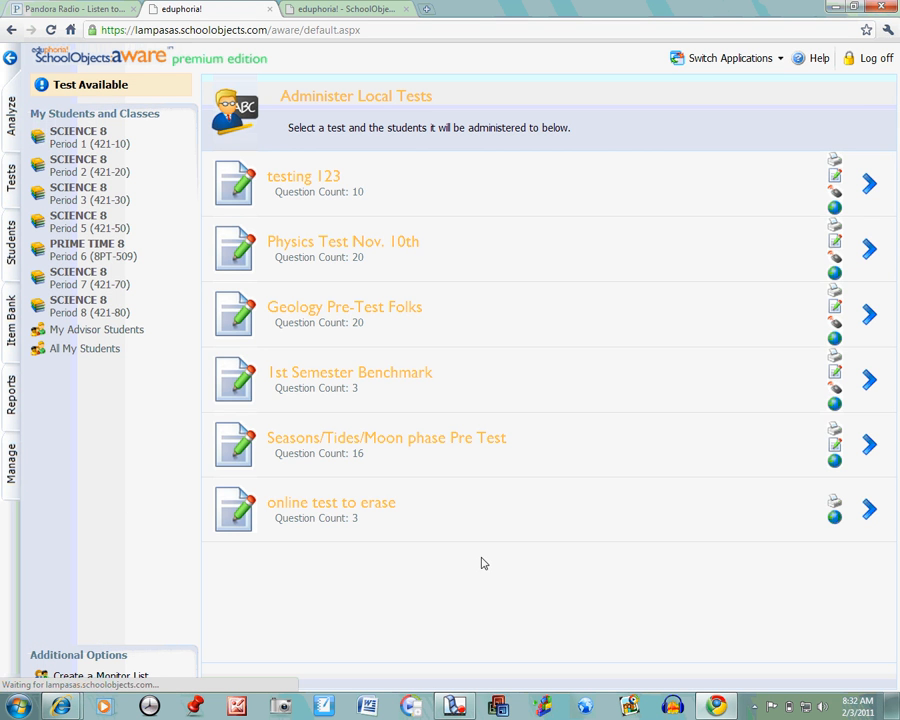
pyautogui.click(341, 510)
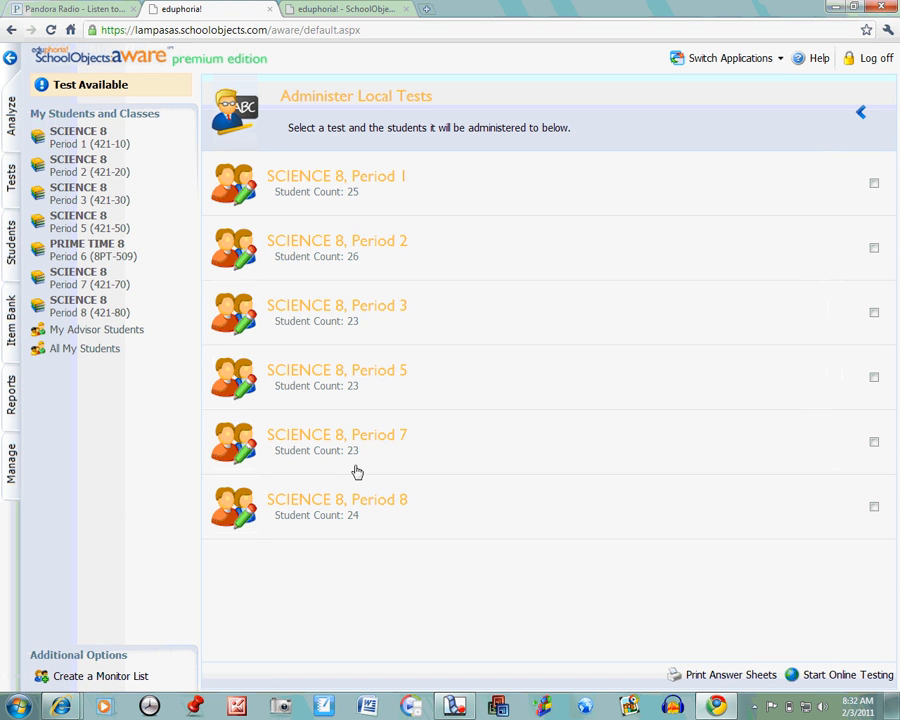
pyautogui.click(383, 190)
pyautogui.click(798, 674)
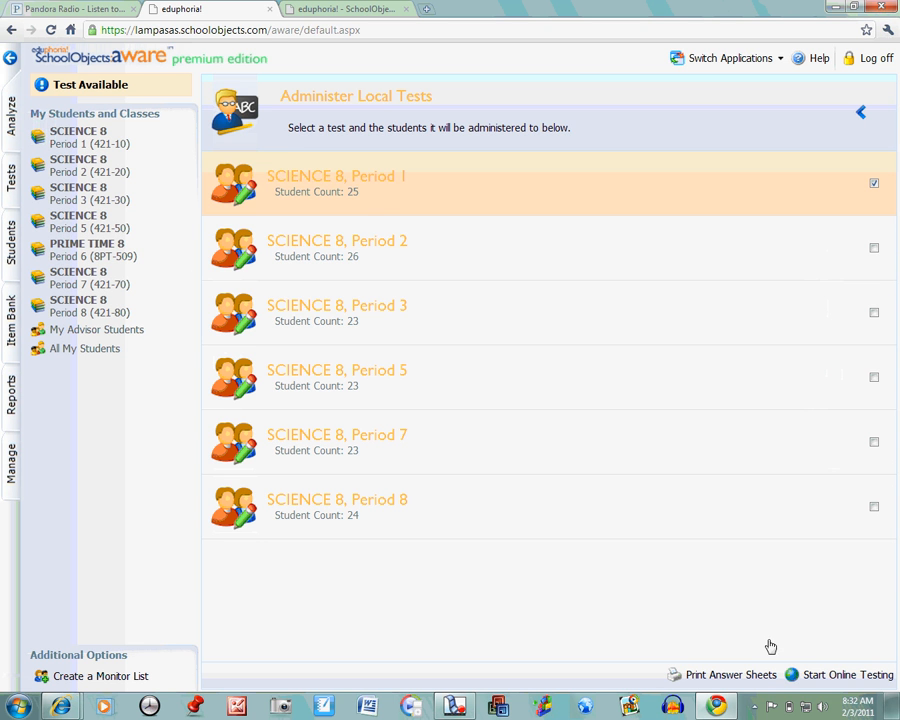
pyautogui.moveTo(313, 124); pyautogui.dragTo(234, 109)
pyautogui.rightClick(230, 114)
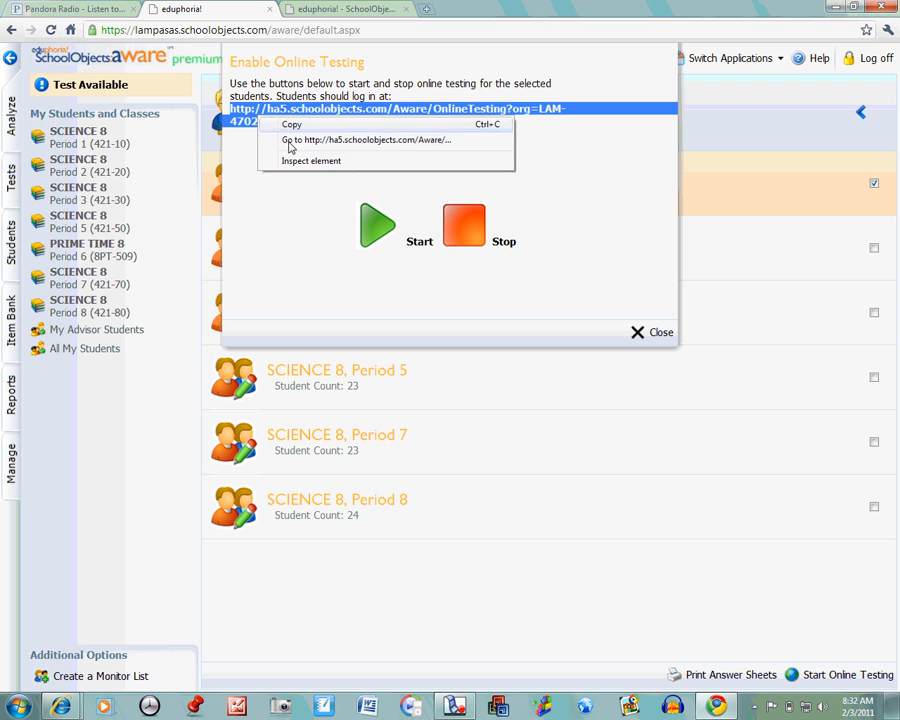
pyautogui.click(257, 124)
# Step: Switch to Internet Explorer and open the copied student login address in a new tab
pyautogui.moveTo(58, 707)
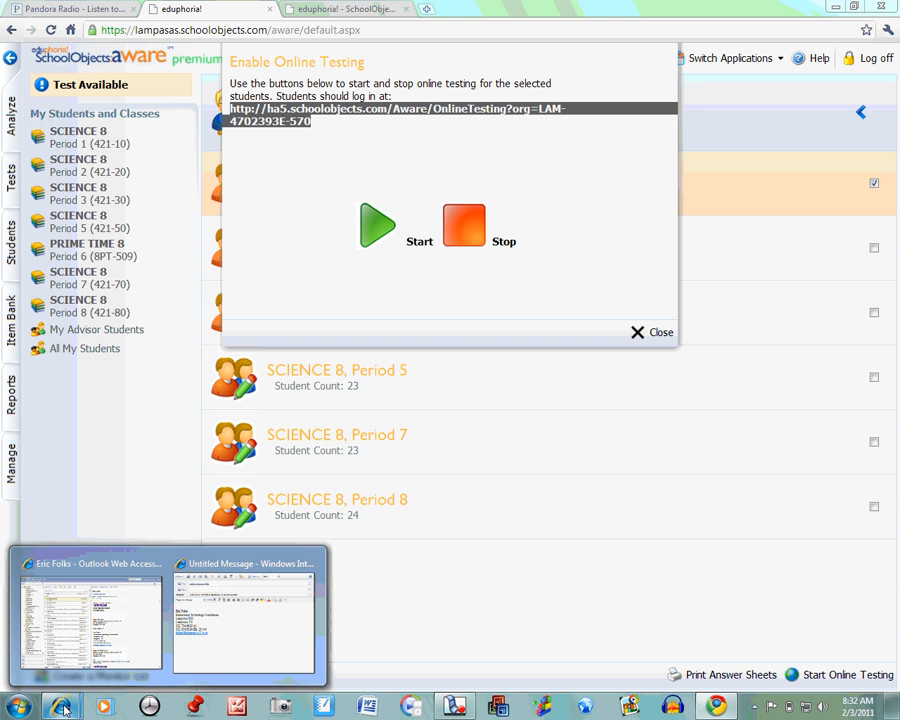
pyautogui.click(125, 618)
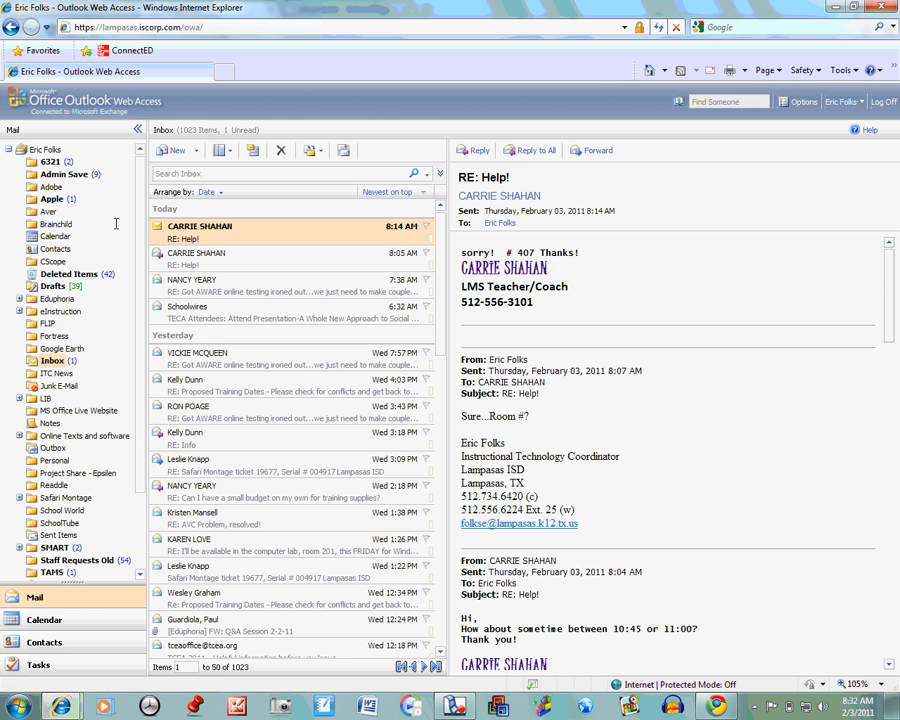
pyautogui.click(224, 72)
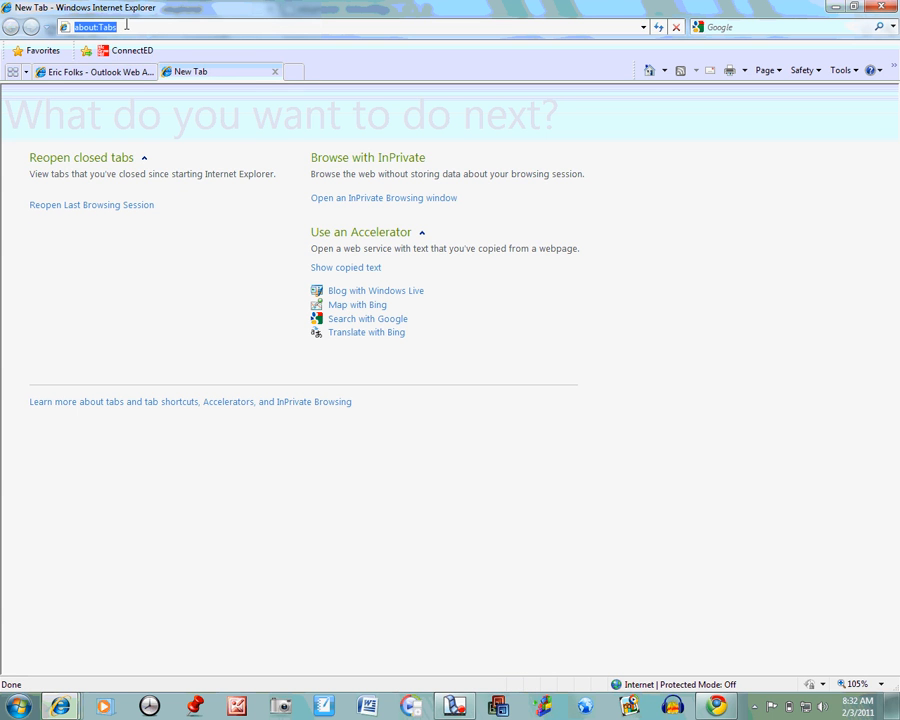
pyautogui.hotkey('ctrl', 'v')
pyautogui.press('Return')
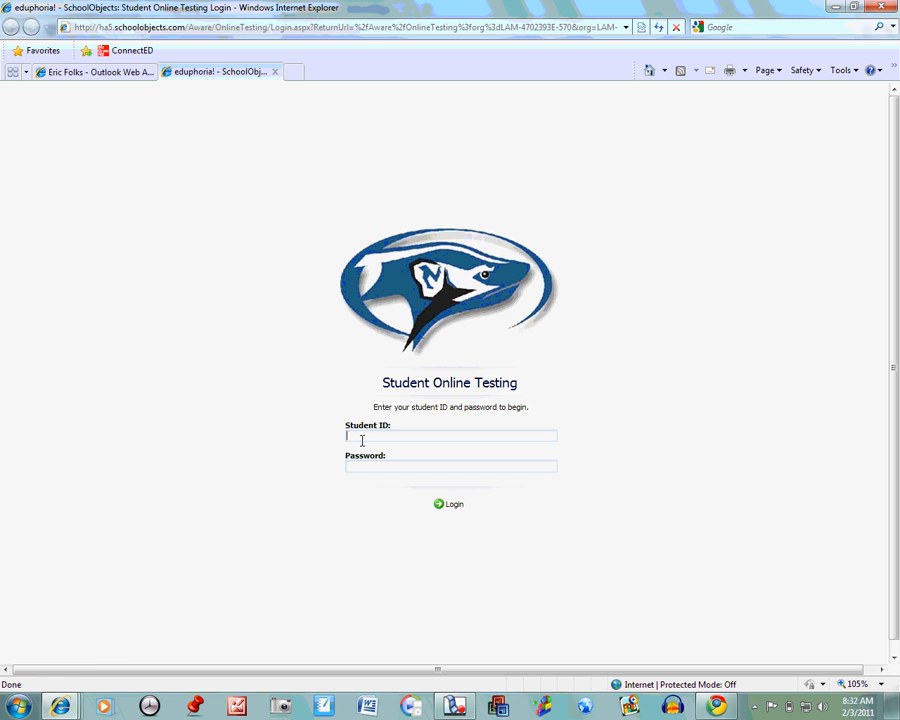
# Step: Return to Chrome, reopen the Period 1 student scores for "1st Semester Benchmark 2" and select the first student's local ID
pyautogui.hotkey('alt', 'Tab')
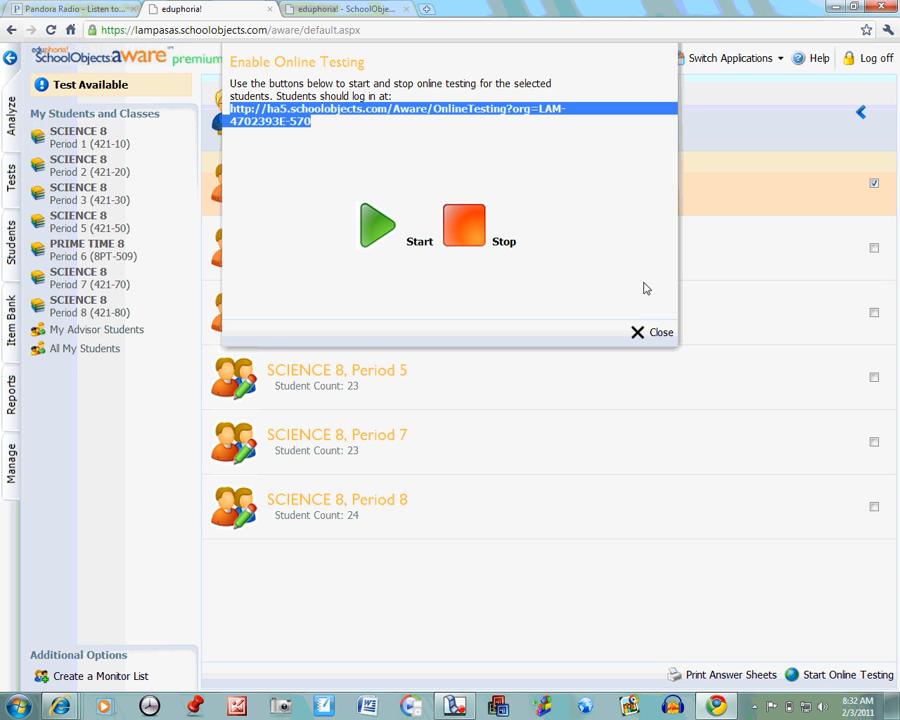
pyautogui.click(660, 331)
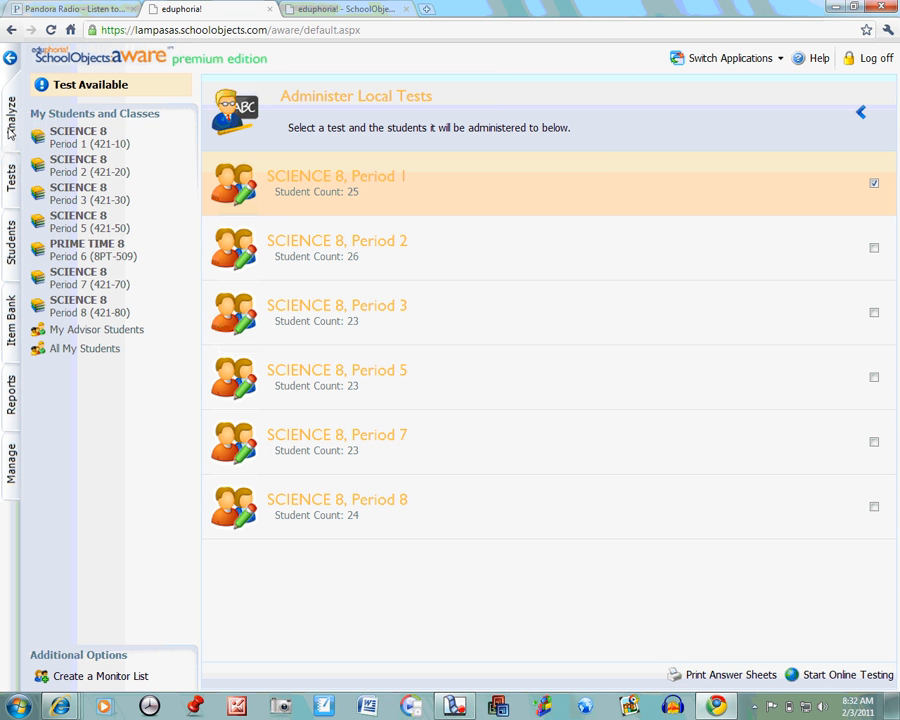
pyautogui.click(11, 112)
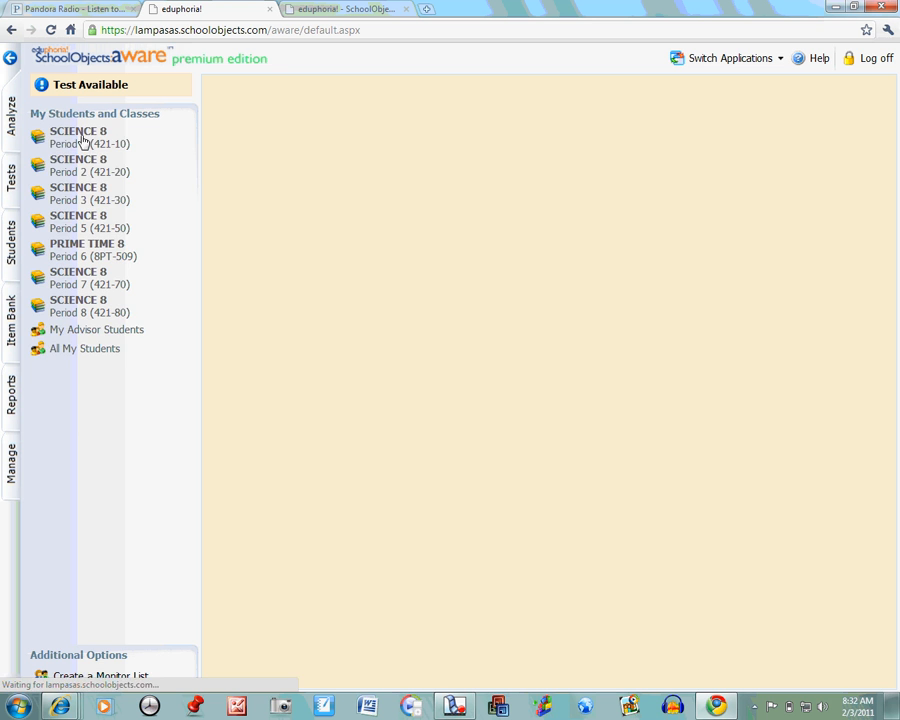
pyautogui.click(80, 140)
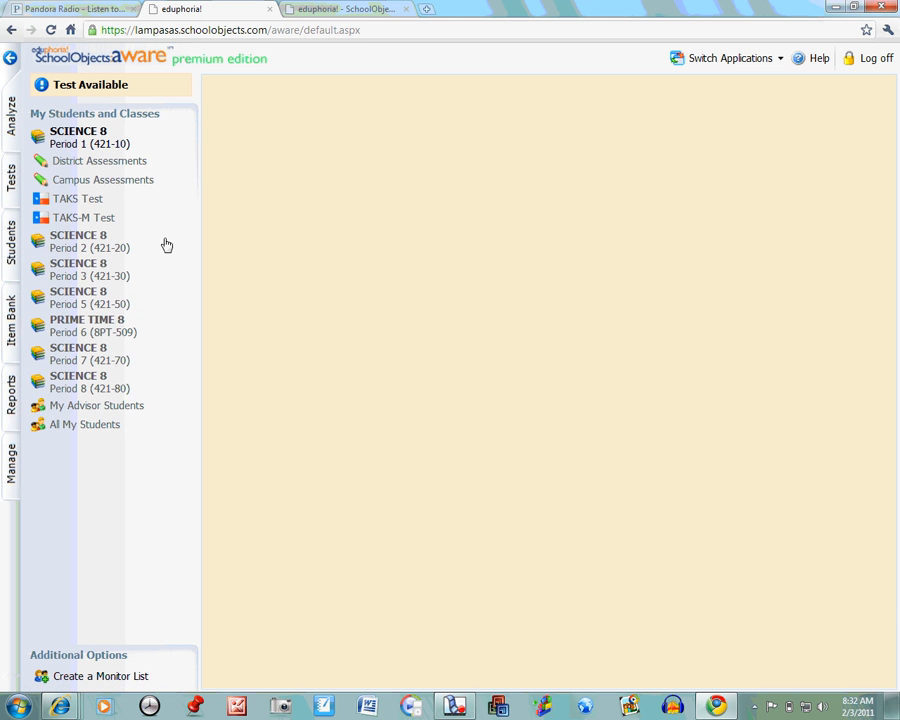
pyautogui.click(88, 163)
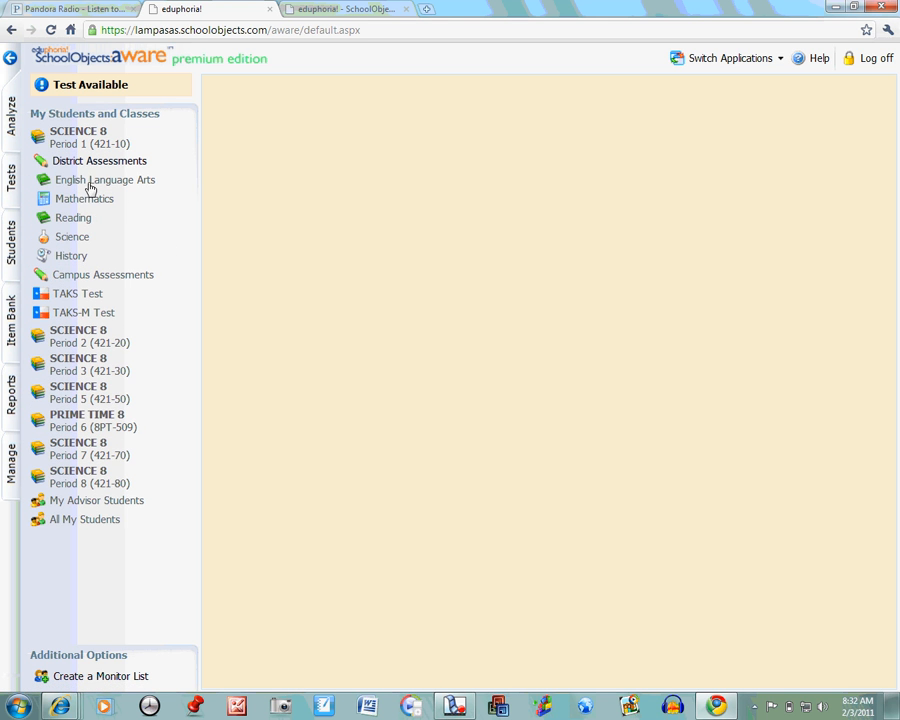
pyautogui.click(74, 239)
pyautogui.click(78, 257)
pyautogui.click(91, 280)
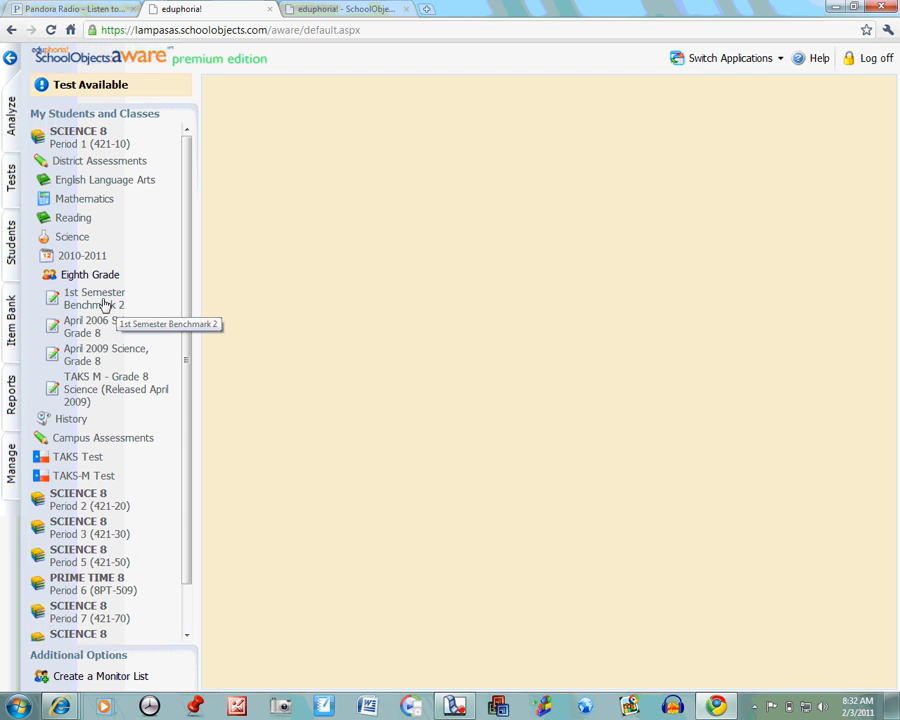
pyautogui.click(104, 300)
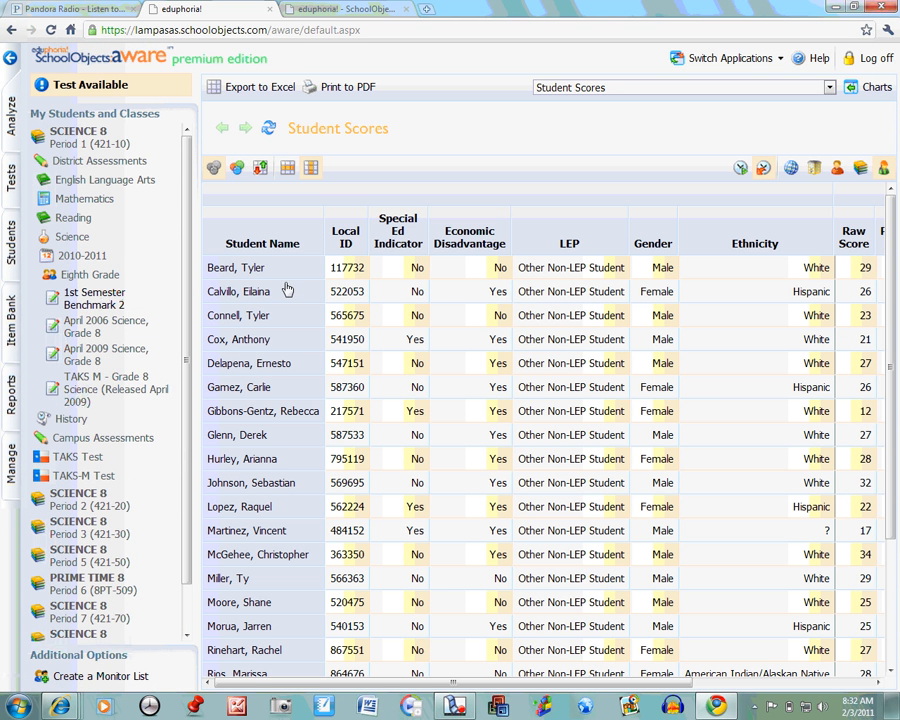
pyautogui.doubleClick(349, 267)
# Step: Log the student off from the online test open in Chrome, saving the answers
pyautogui.hotkey('alt', 'Tab')
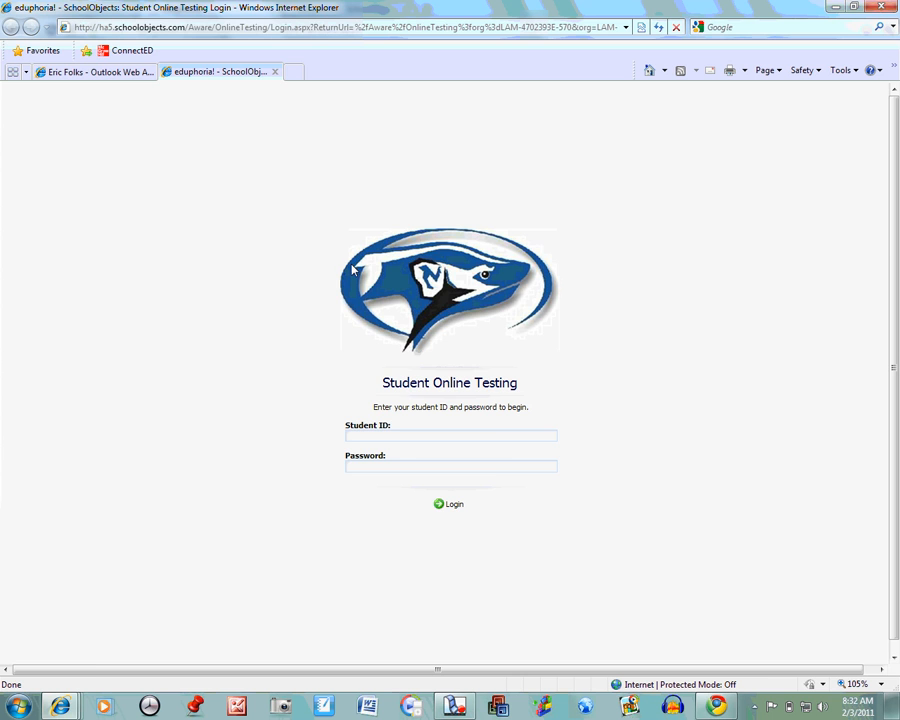
pyautogui.hotkey('alt', 'Tab')
pyautogui.click(400, 12)
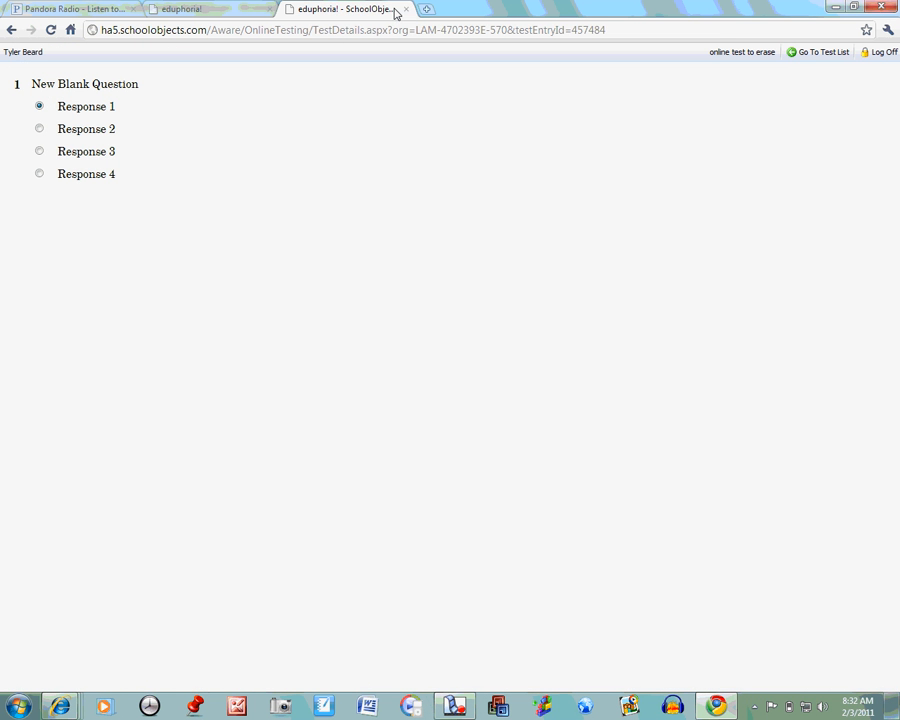
pyautogui.click(876, 53)
pyautogui.click(484, 372)
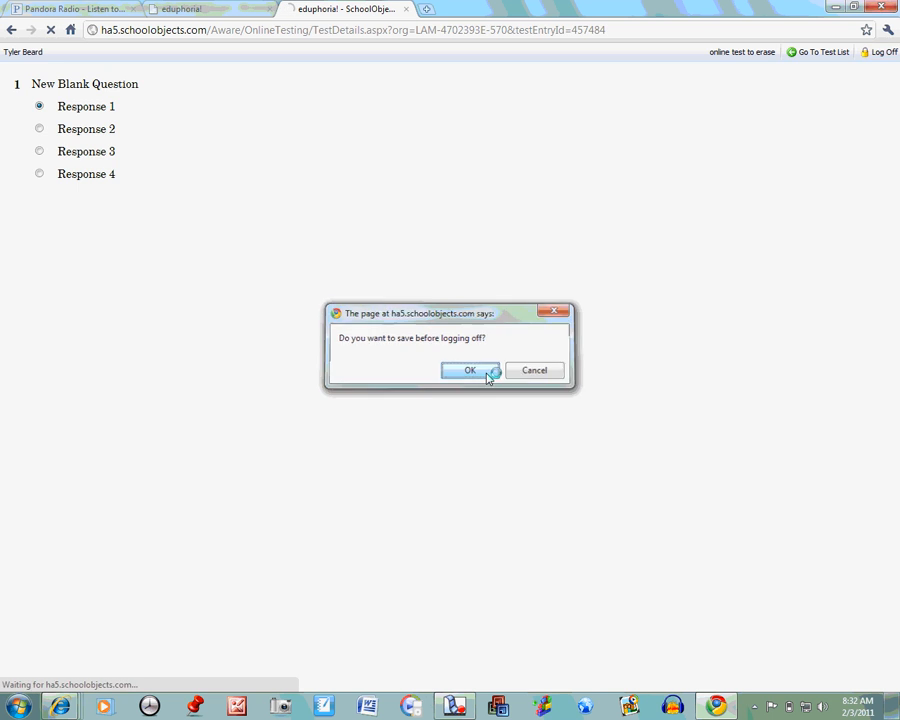
# Step: Switch to Internet Explorer and log in to Student Online Testing with the student's ID and password
pyautogui.hotkey('alt', 'Tab')
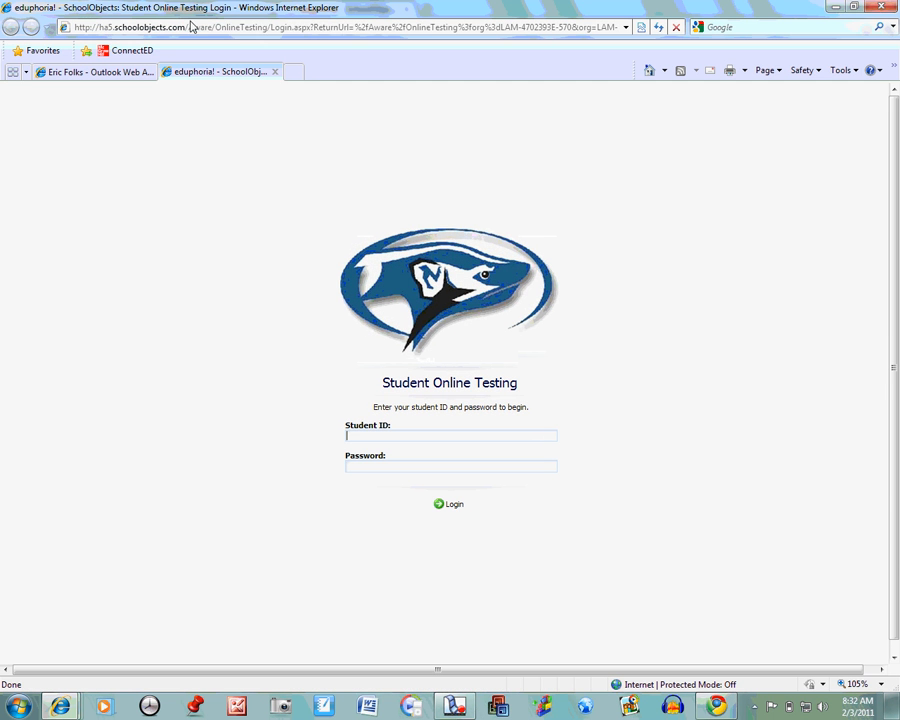
pyautogui.click(382, 436)
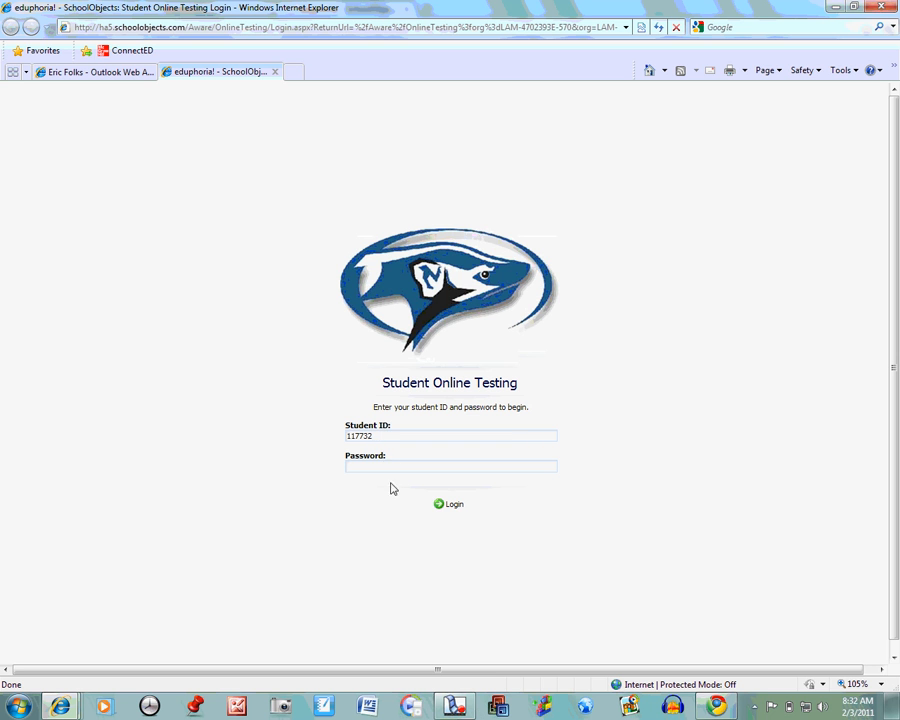
pyautogui.click(387, 466)
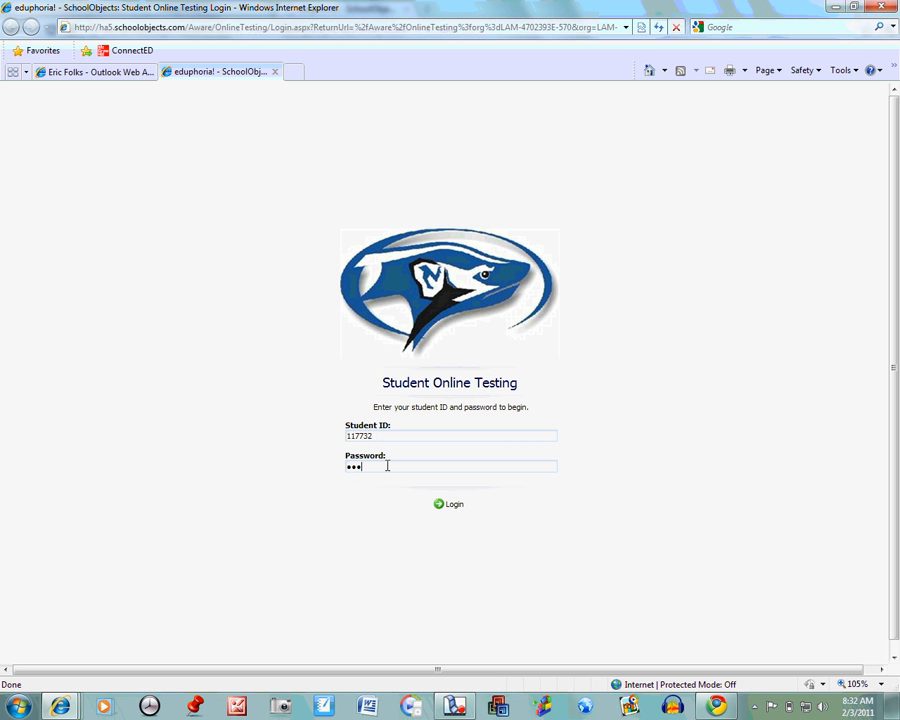
pyautogui.click(451, 507)
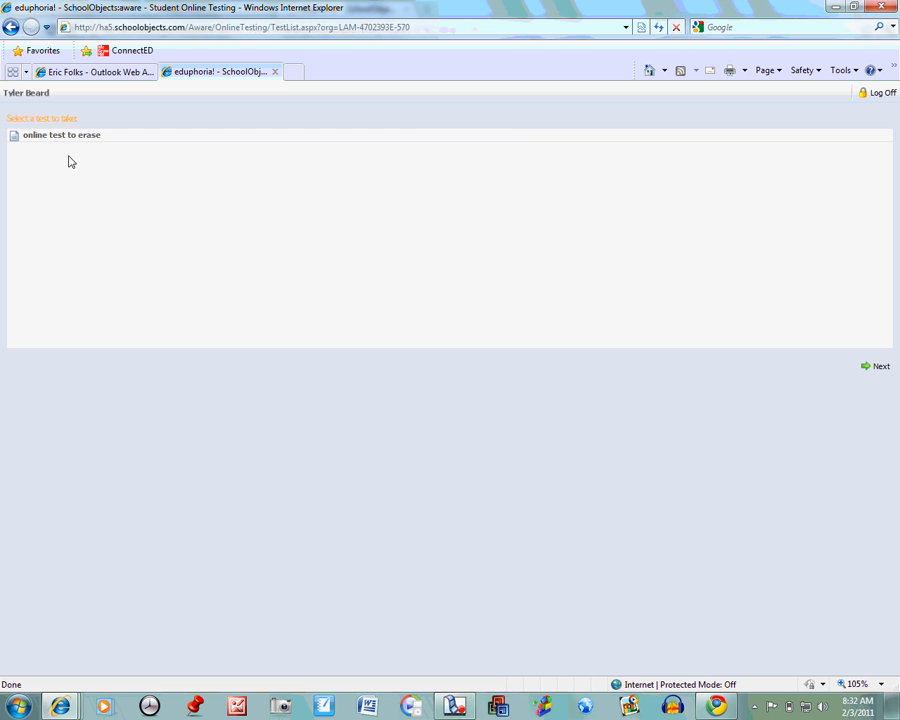
# Step: Take "online test to erase", answering Response 2, Response 4 and Response 2 for questions 1 to 3, and submit it for scoring
pyautogui.click(68, 137)
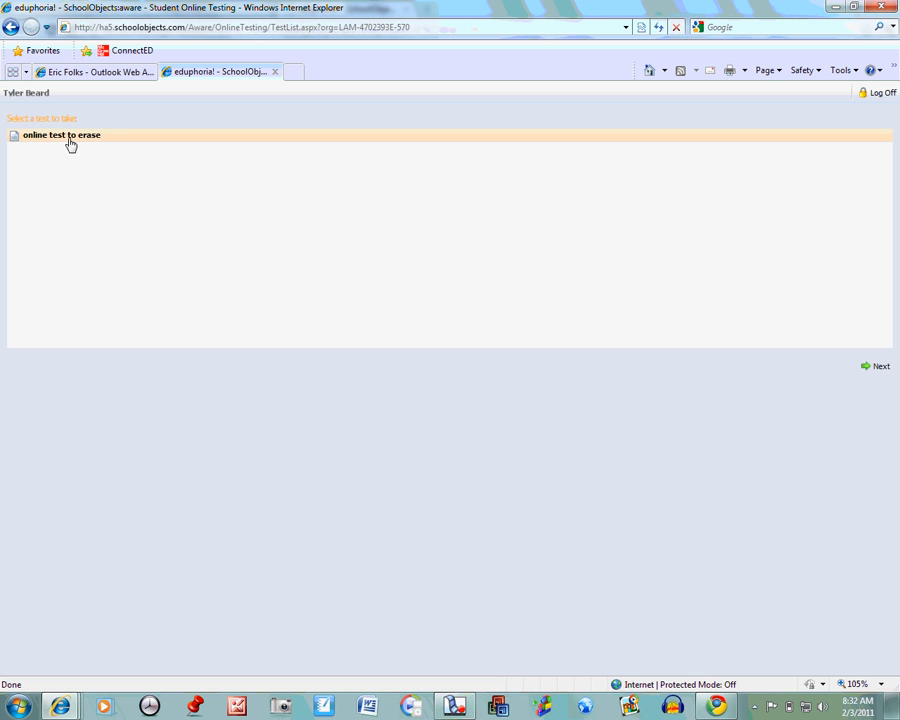
pyautogui.click(868, 368)
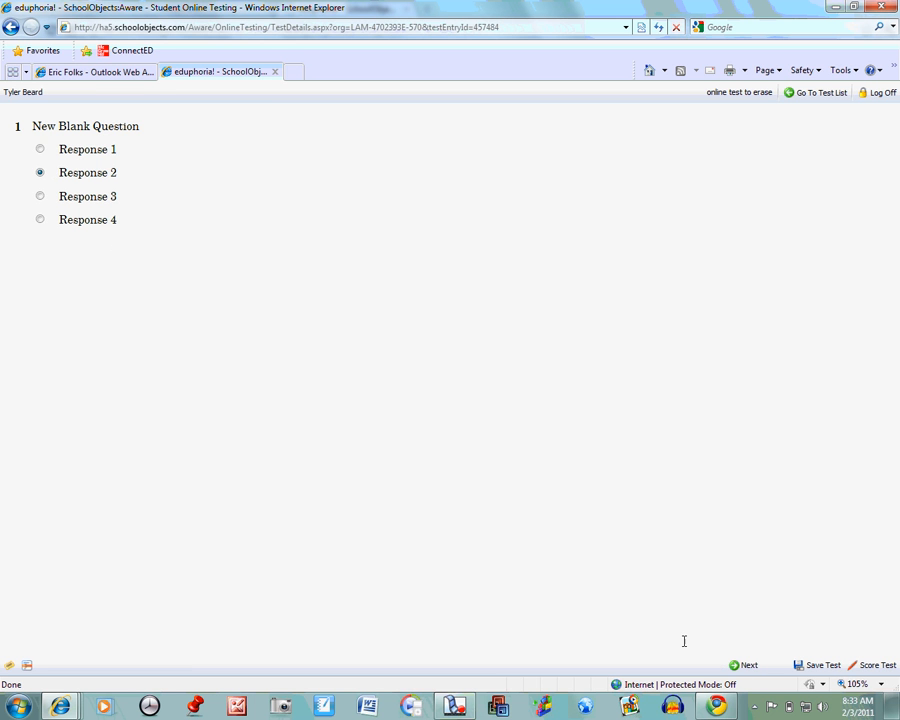
pyautogui.click(745, 670)
pyautogui.click(41, 220)
pyautogui.click(748, 666)
pyautogui.click(41, 173)
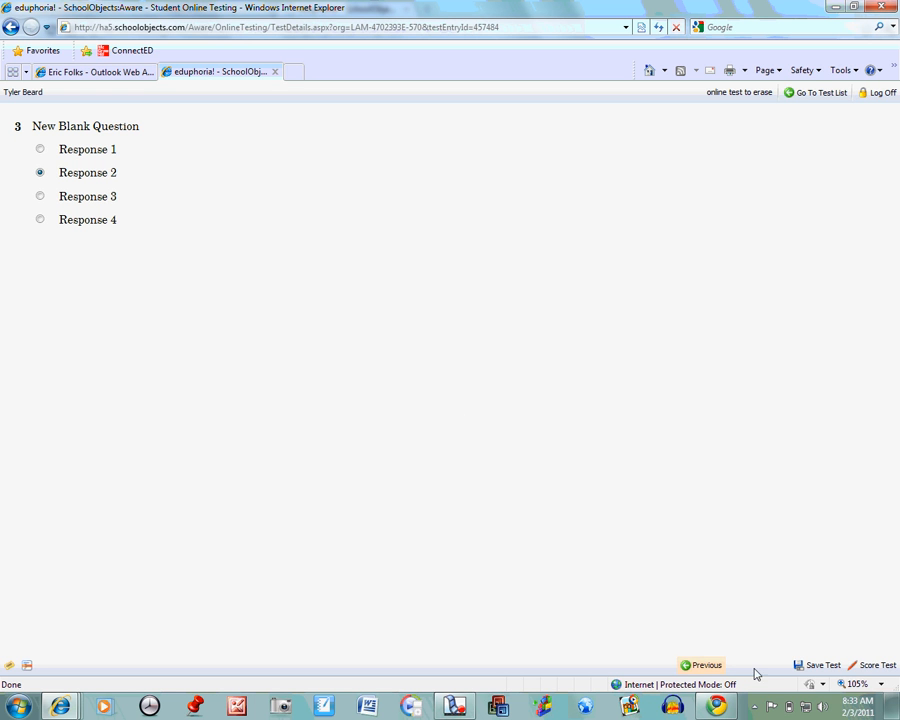
pyautogui.click(865, 668)
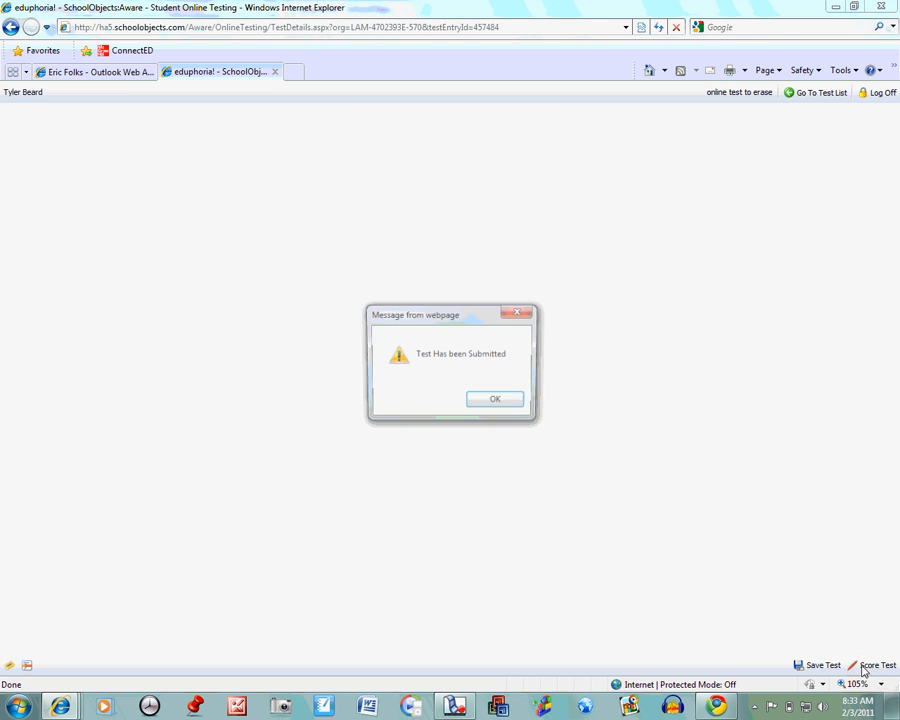
pyautogui.click(497, 403)
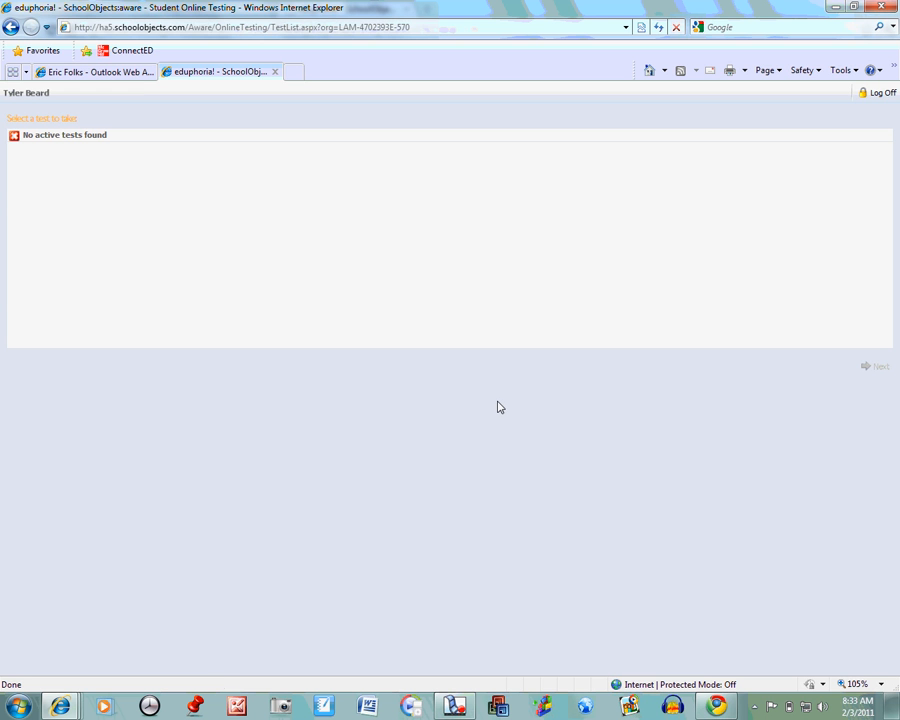
# Step: Return to the teacher's page in Chrome and open the SCIENCE 8 Period 1 scores for the 2010-2011 Eighth Grade campus assessment "online test to erase"
pyautogui.click(716, 710)
pyautogui.click(195, 12)
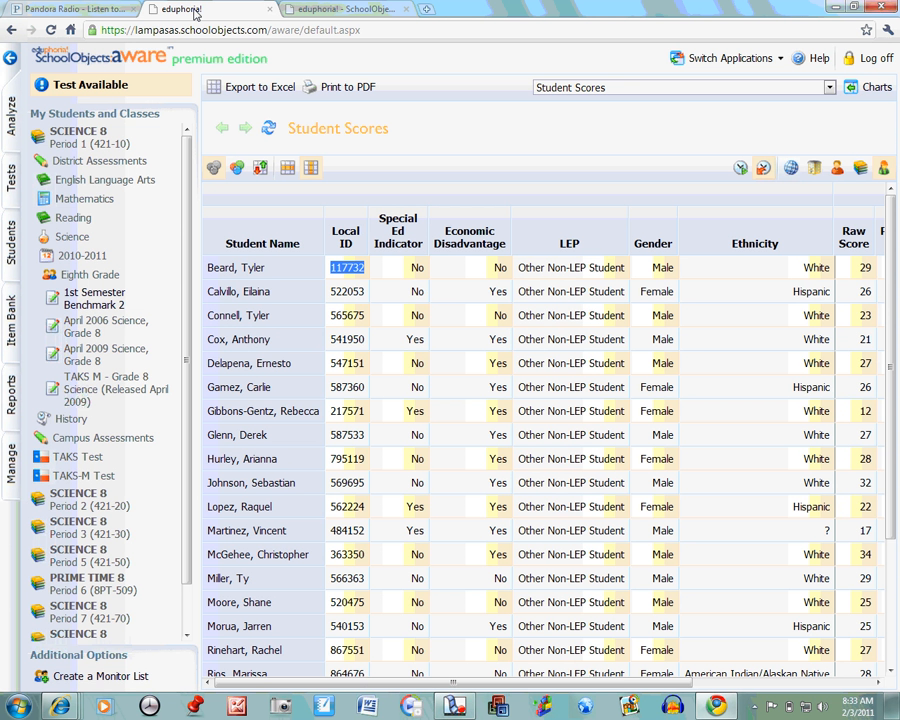
pyautogui.click(12, 128)
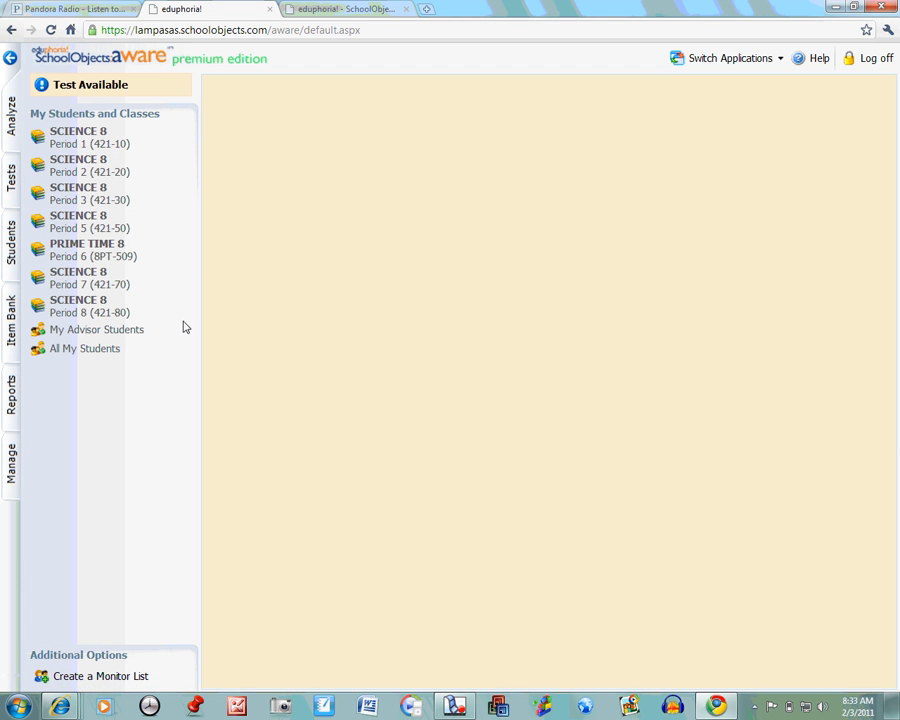
pyautogui.click(72, 140)
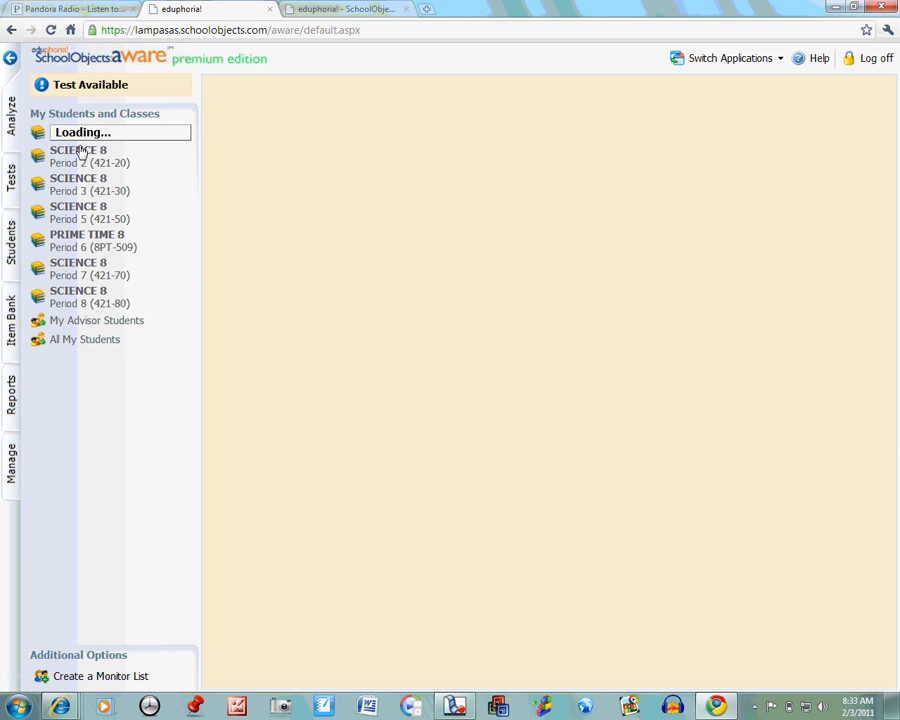
pyautogui.click(104, 182)
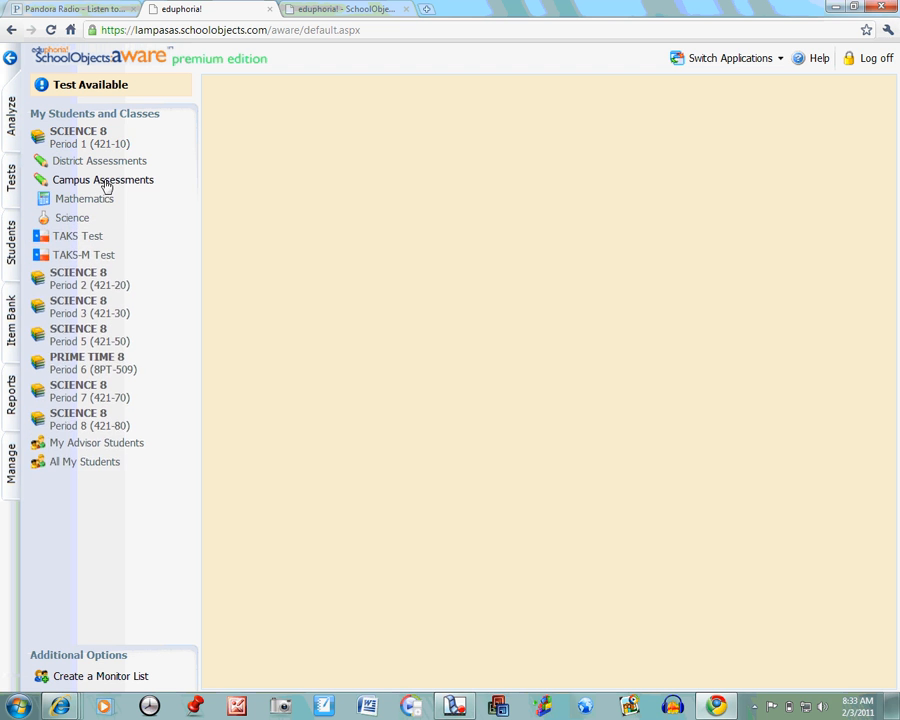
pyautogui.click(74, 219)
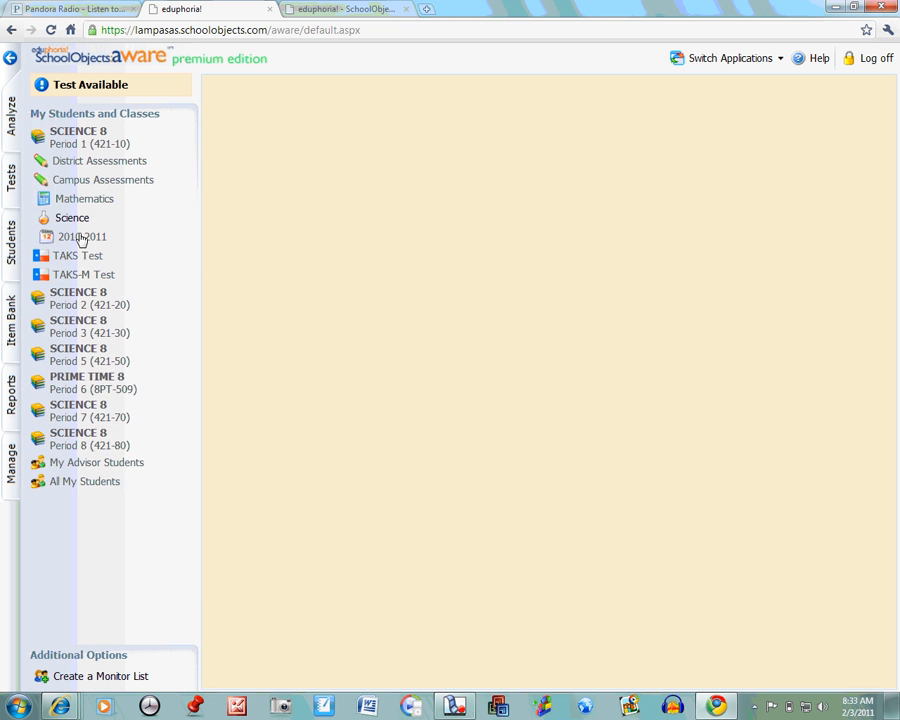
pyautogui.click(82, 238)
pyautogui.click(90, 258)
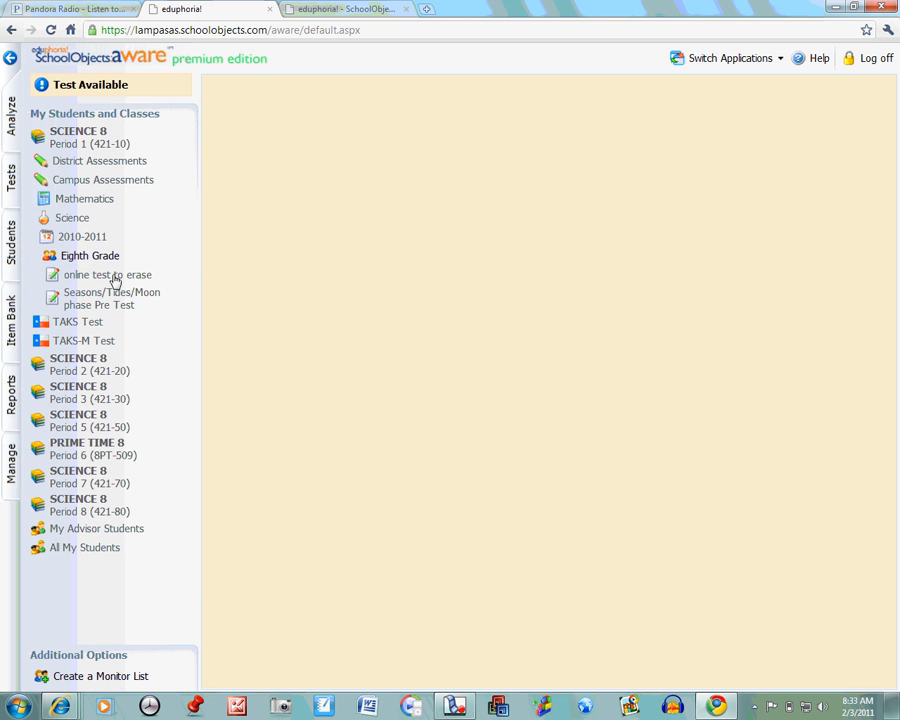
pyautogui.click(112, 276)
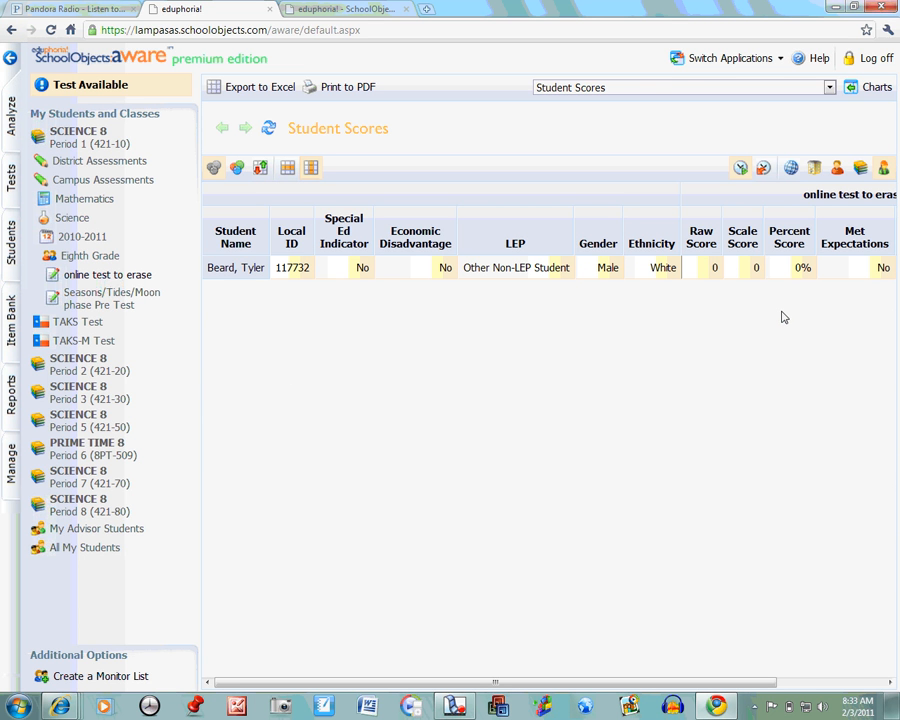
# Step: View the test results as a Student Objective Breakdown and as a Student SE Breakdown
pyautogui.click(650, 90)
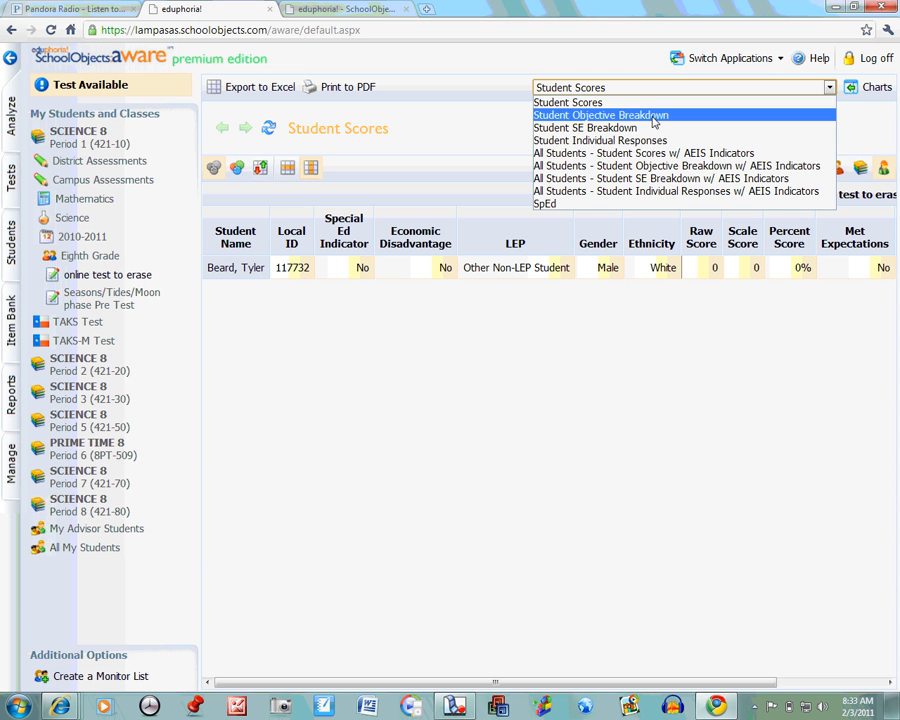
pyautogui.click(655, 117)
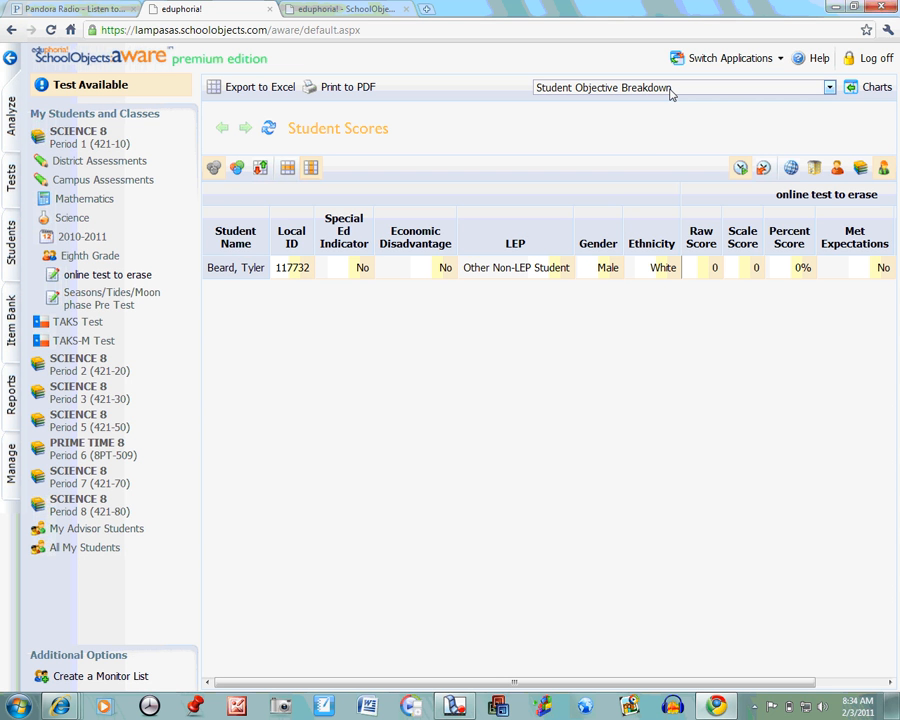
pyautogui.click(671, 90)
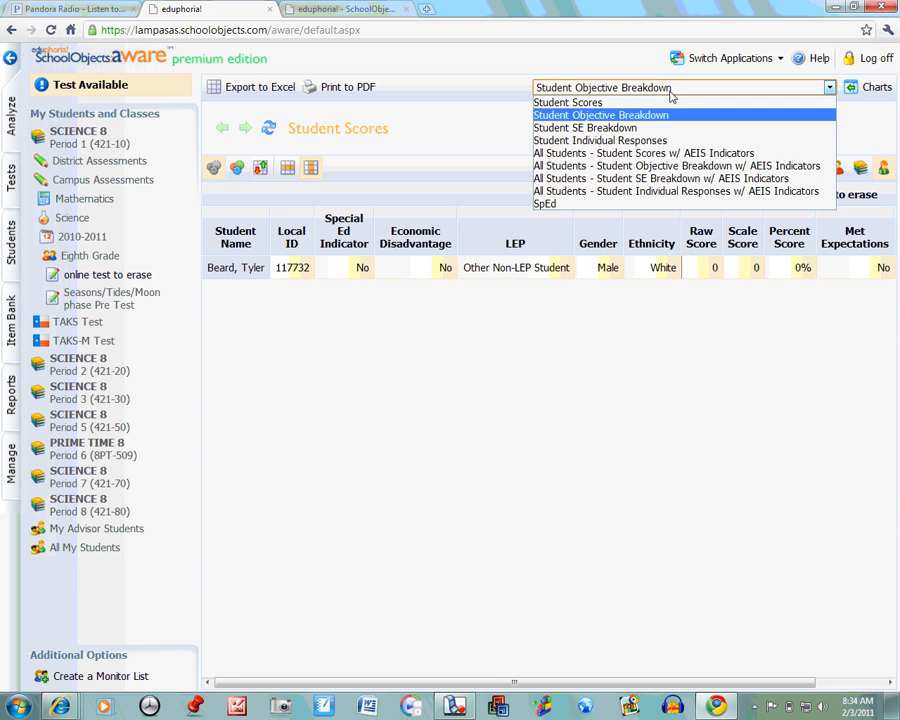
pyautogui.click(623, 127)
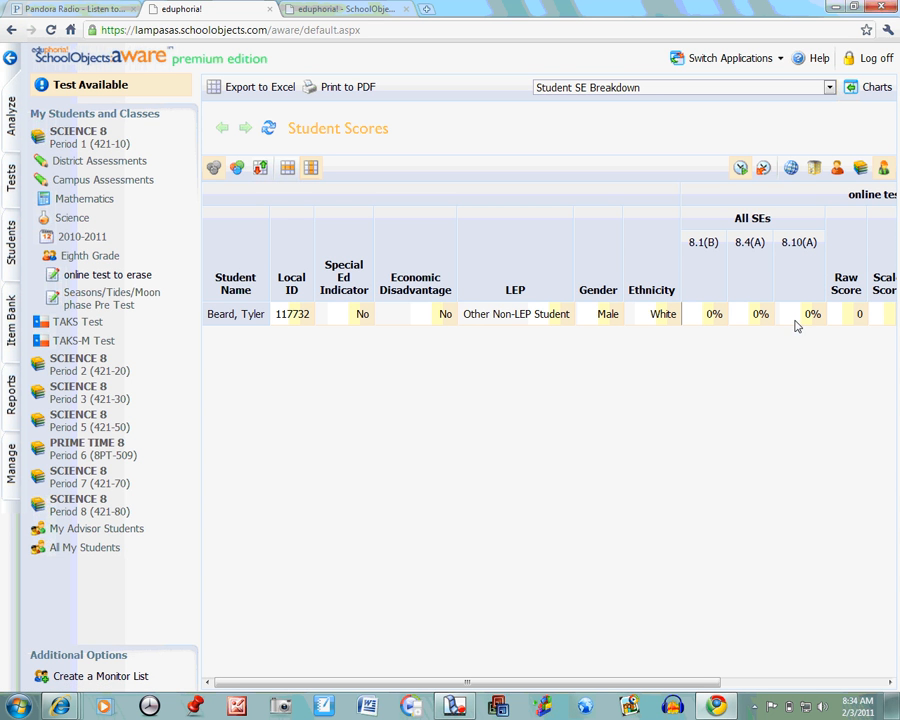
# Step: Open the student's record from the scores, expand the individual question responses, and view the student's general information
pyautogui.click(240, 316)
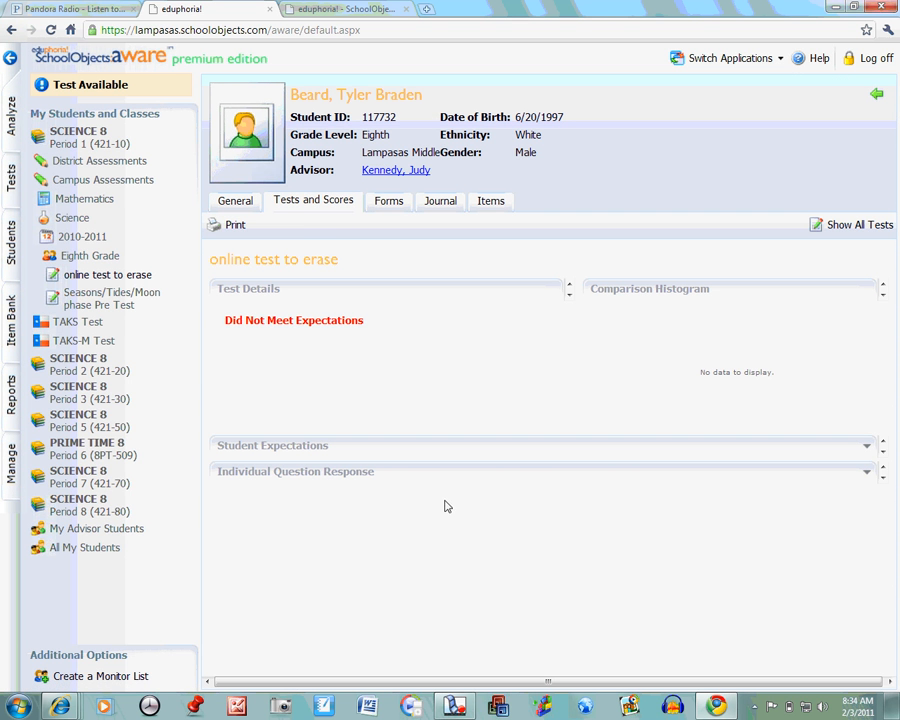
pyautogui.click(867, 474)
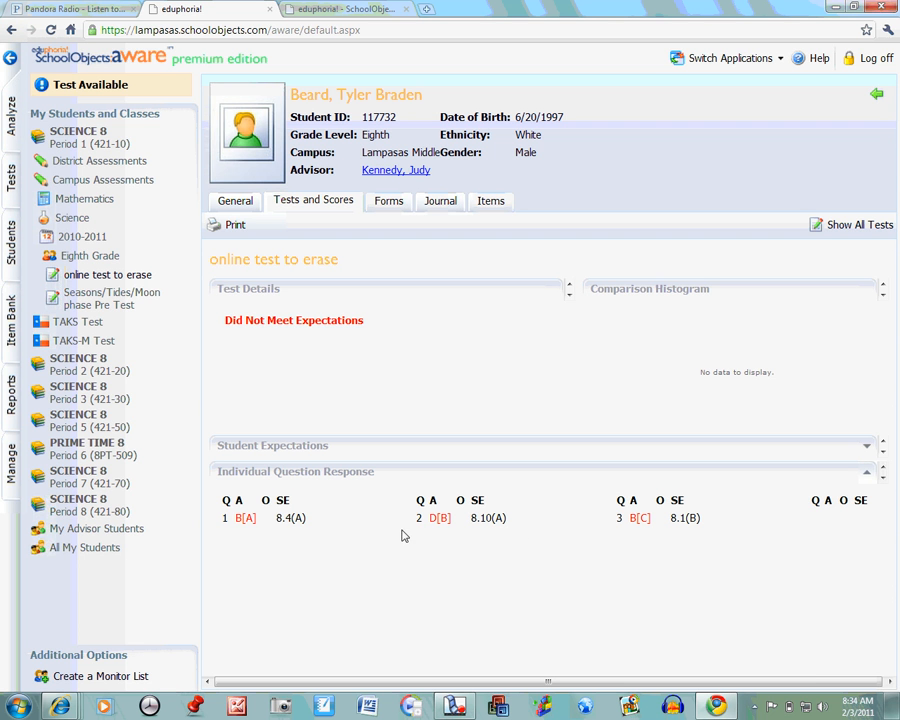
pyautogui.click(232, 204)
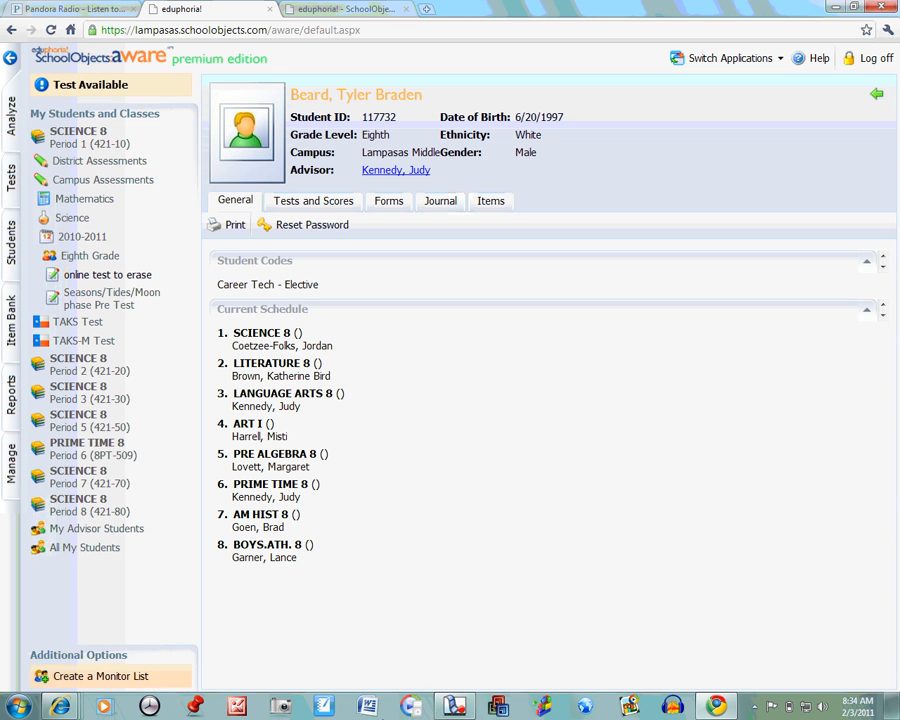
pyautogui.click(457, 706)
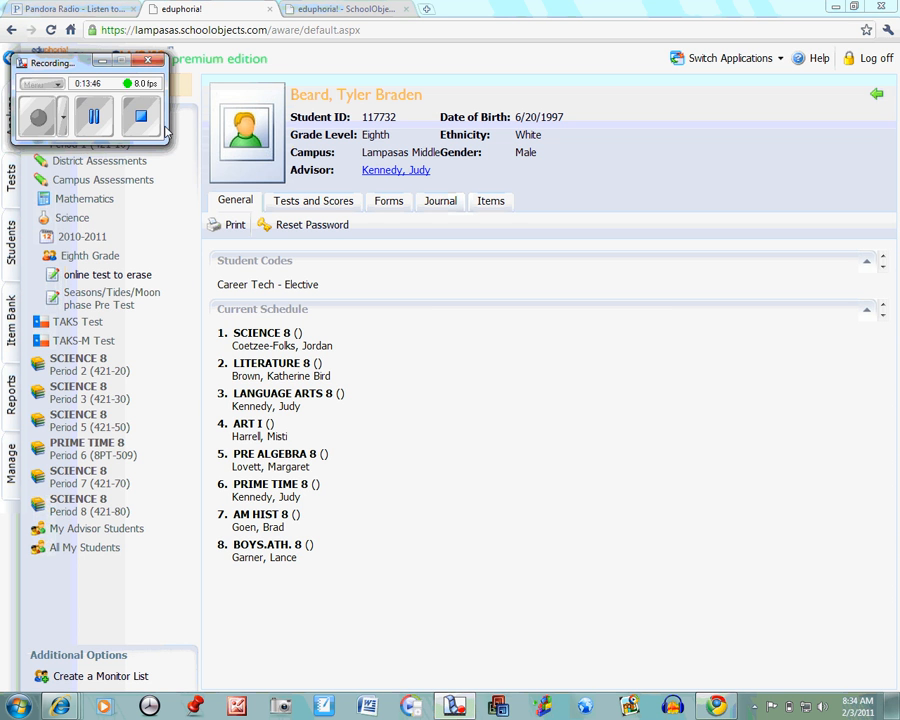